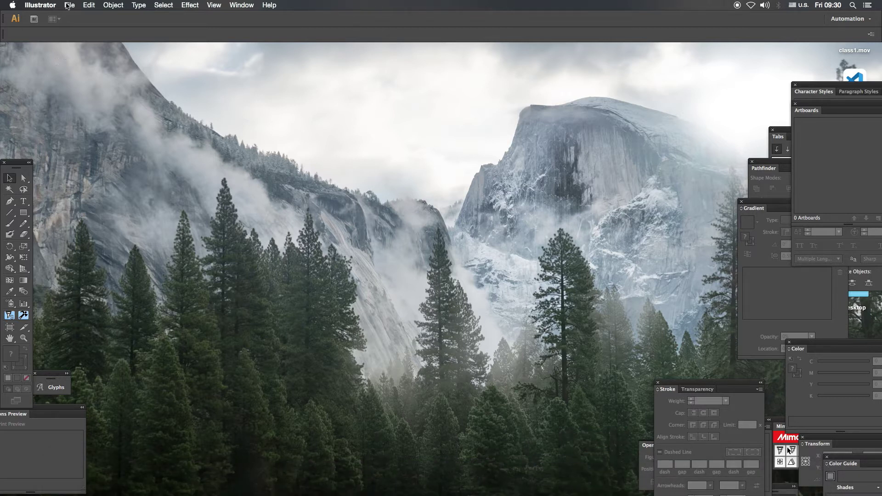
Step: Create a new A4 document named logo1 measured in centimetres
click(69, 5)
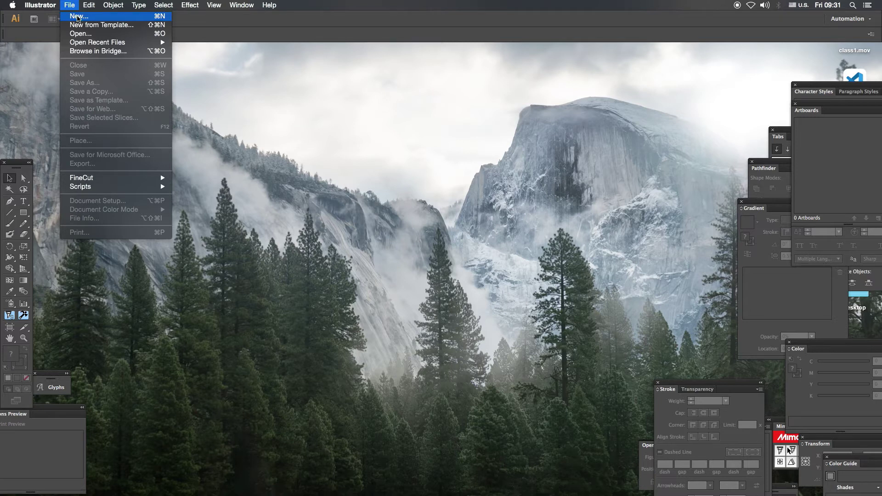
click(77, 16)
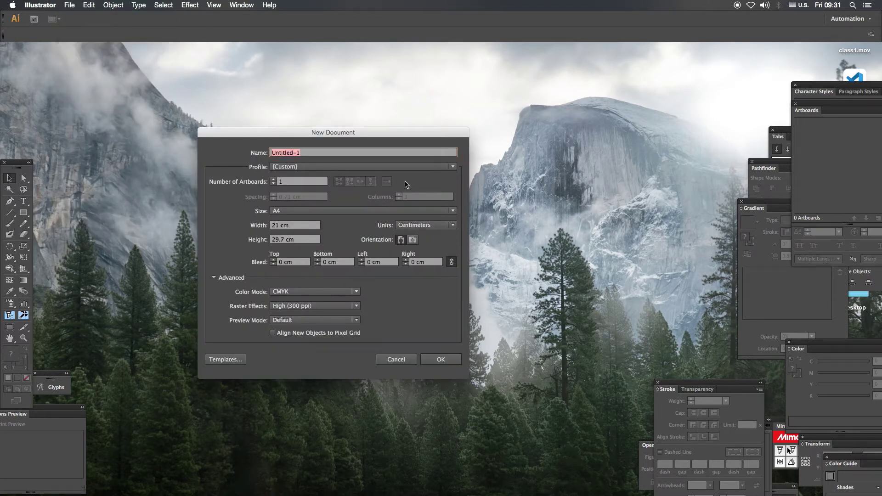
text(logo1)
click(415, 167)
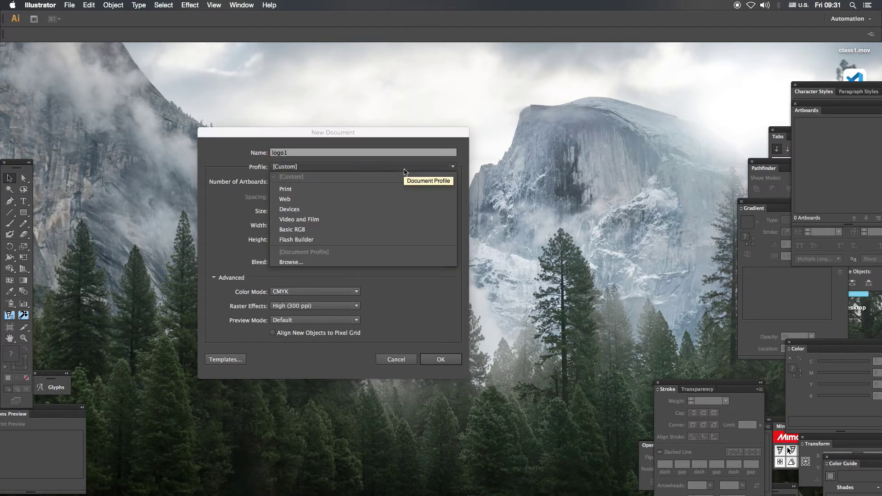
click(326, 176)
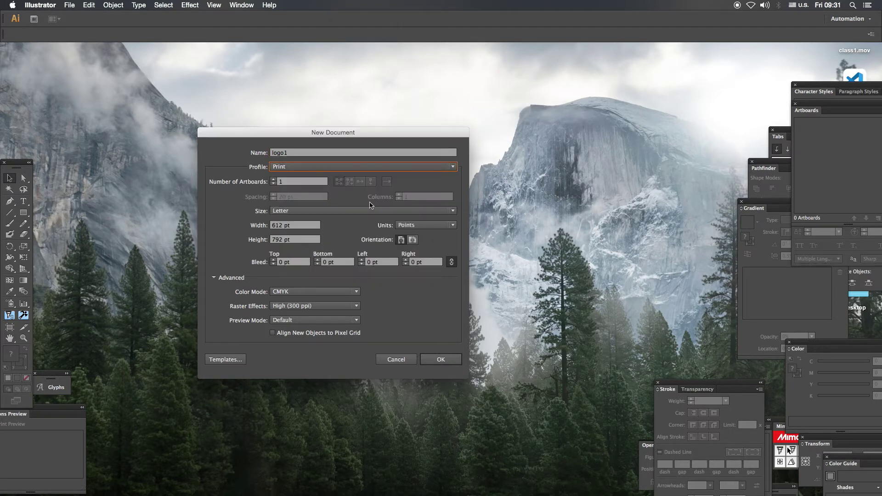
click(320, 211)
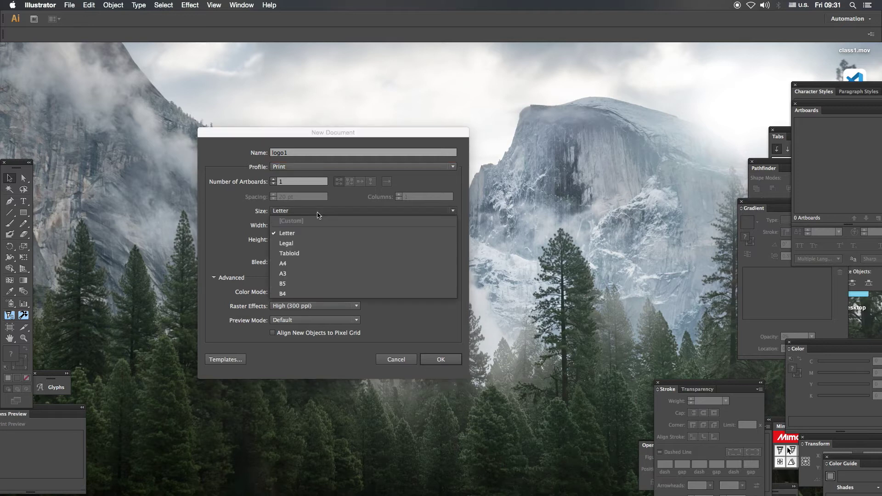
click(306, 269)
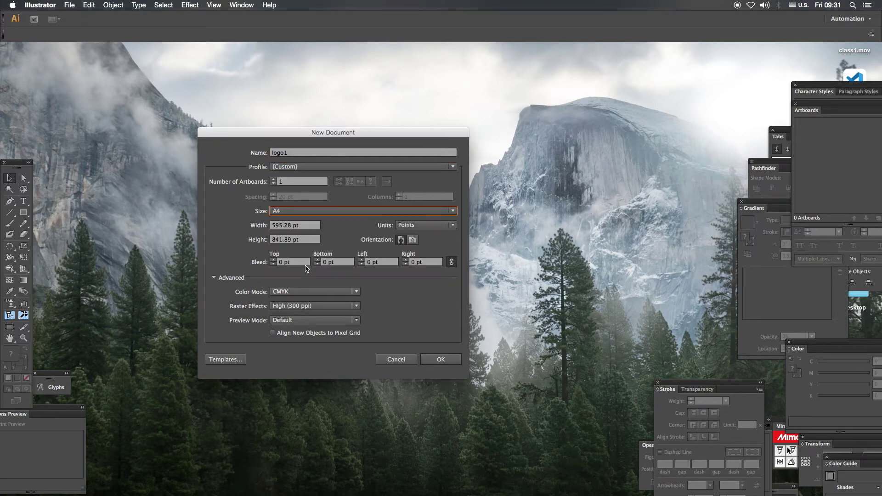
click(425, 229)
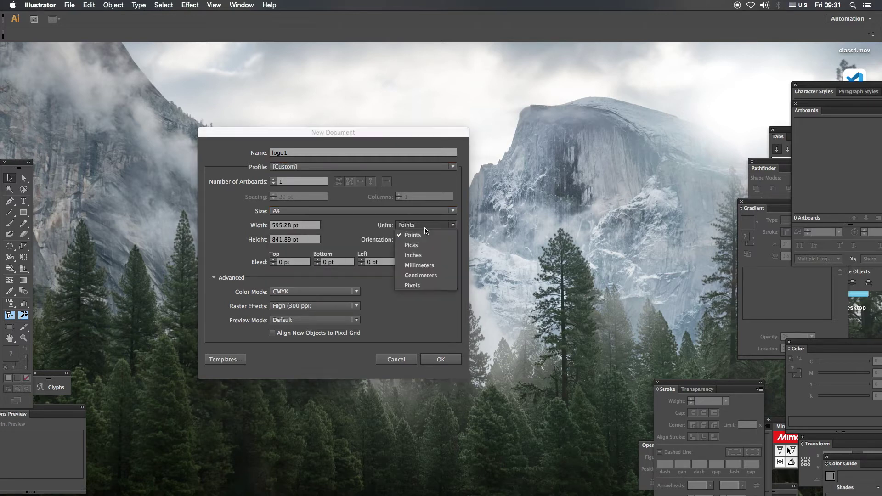
click(427, 275)
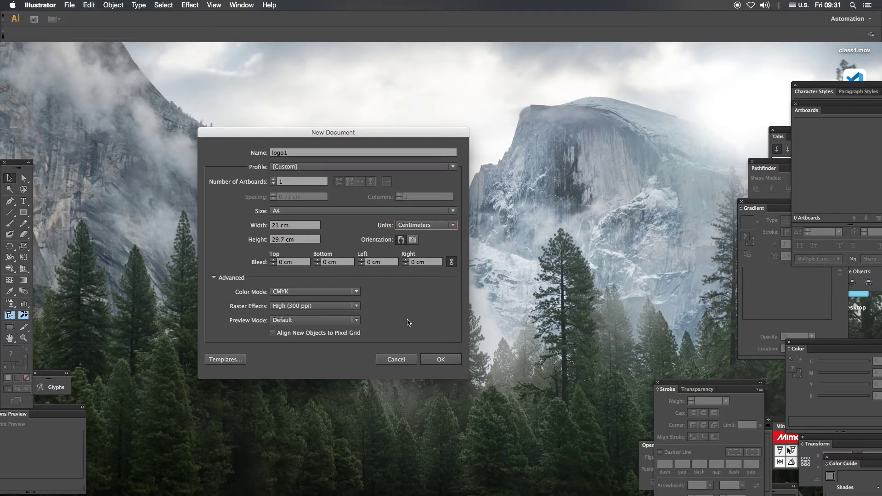
click(448, 362)
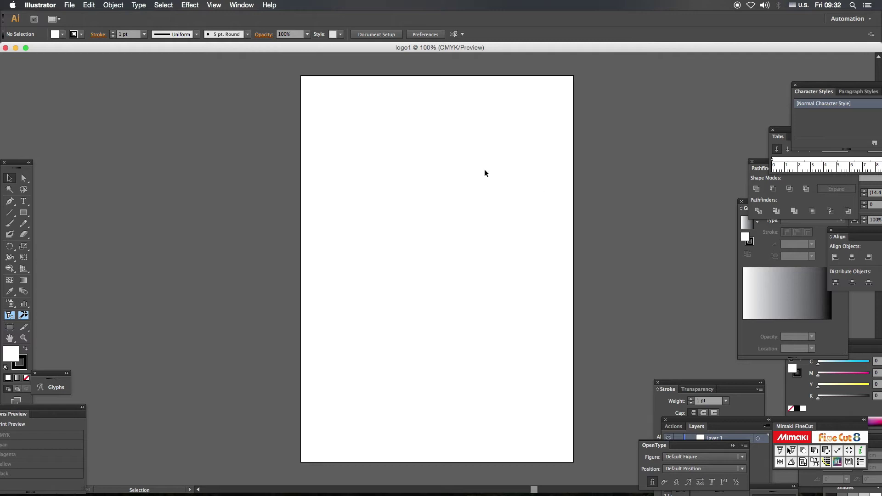
drag(241, 119, 600, 294)
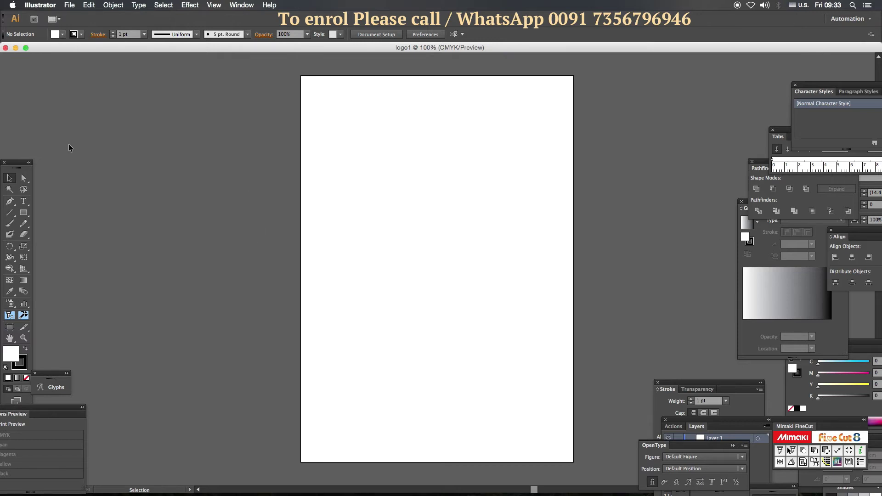
Step: Move the Tools panel aside and type INSULL as text near the artboard's upper left
drag(36, 147, 52, 123)
drag(16, 163, 59, 87)
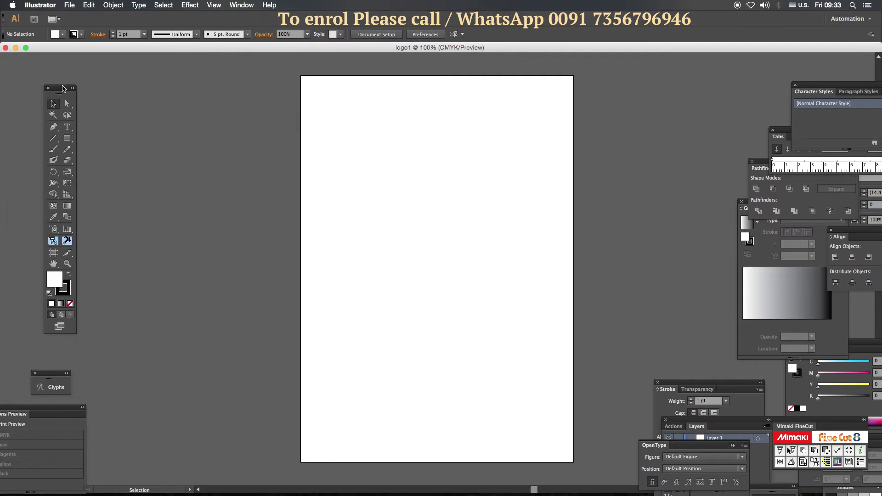
click(65, 126)
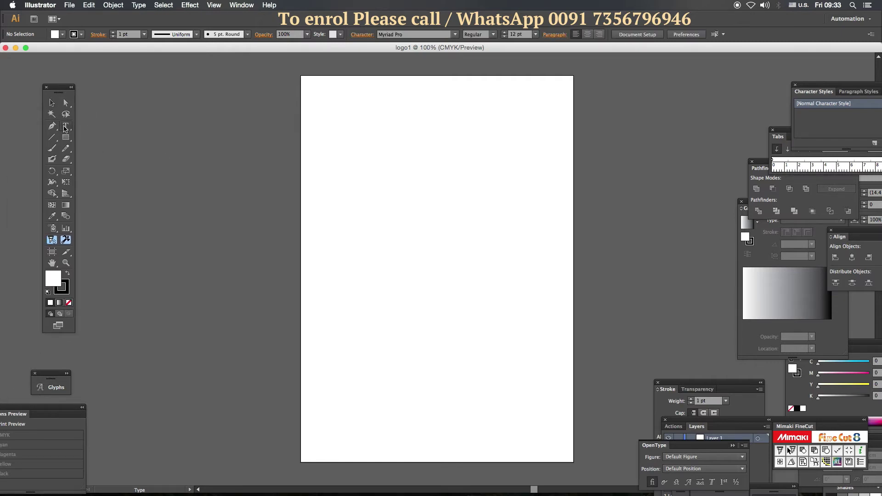
click(357, 164)
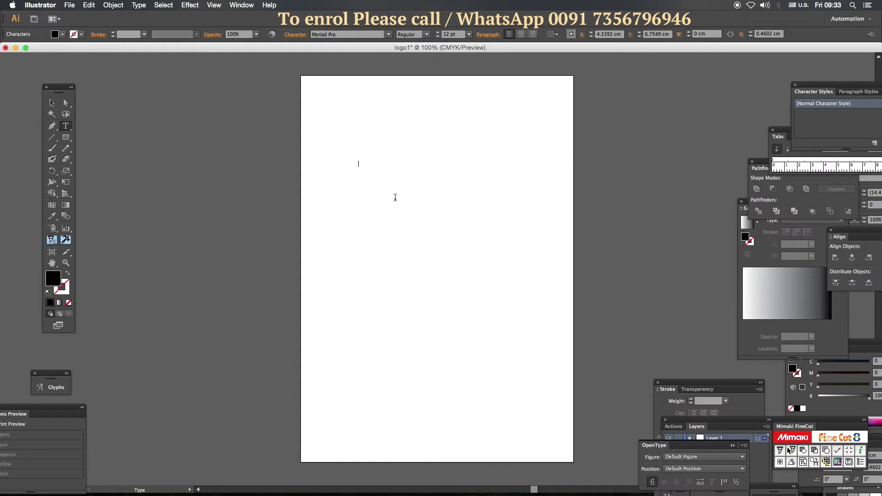
text(INSULL)
click(52, 103)
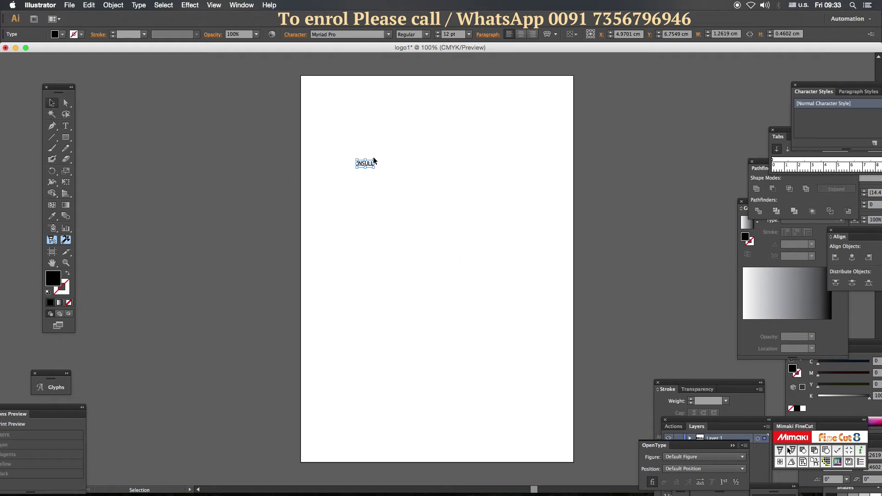
Step: Set INSULL to 50 pt and move it toward the artboard's centre
click(452, 34)
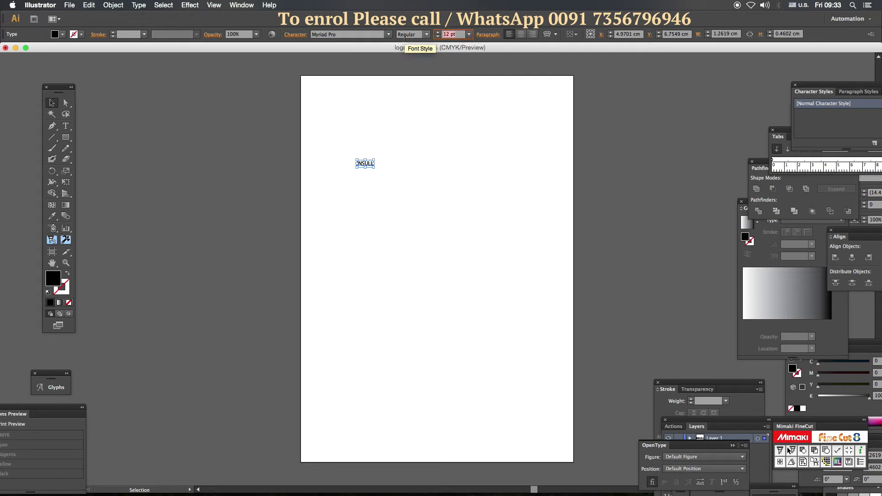
text(50)
key(Return)
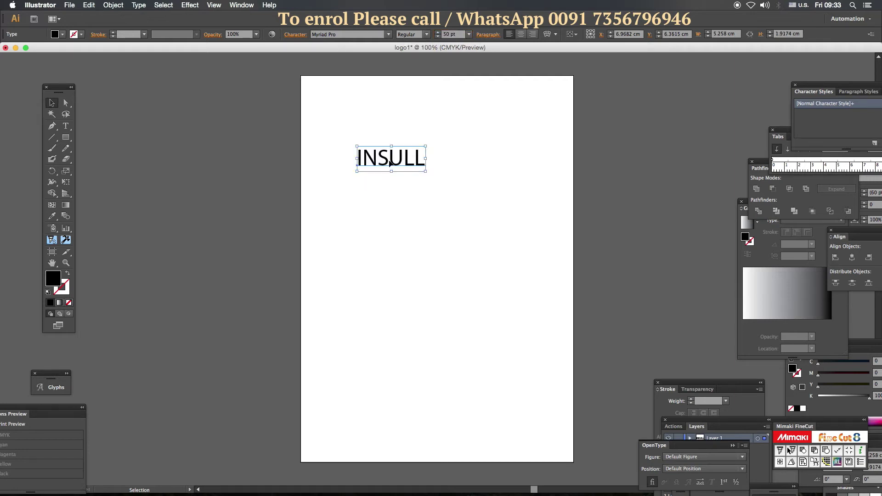
drag(389, 162, 437, 214)
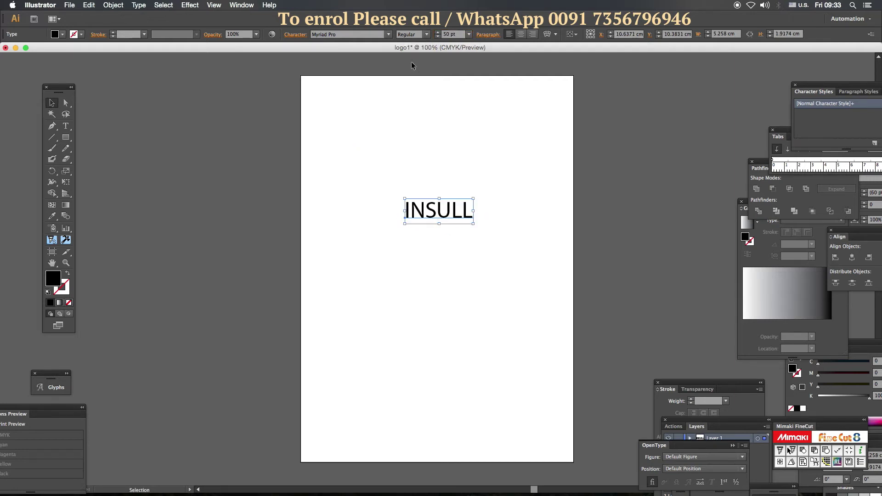
Step: Try fonts on INSULL, applying Noteworthy and then stepping down the font list
click(340, 34)
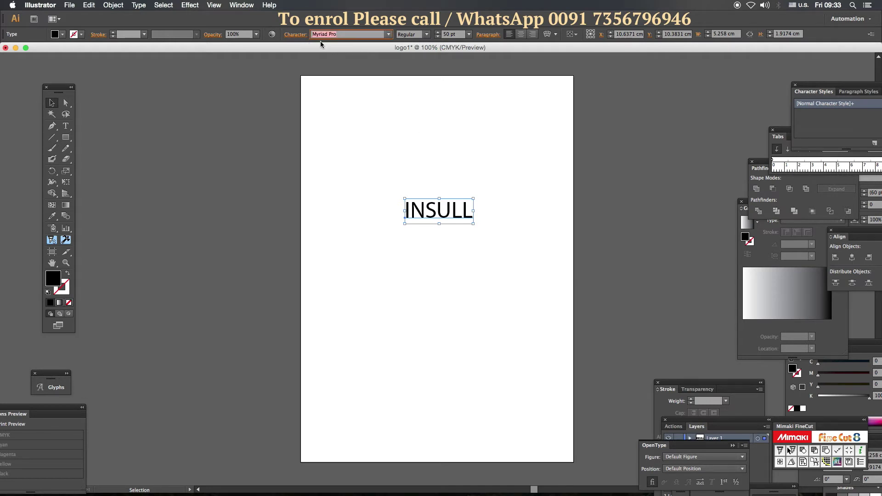
click(388, 35)
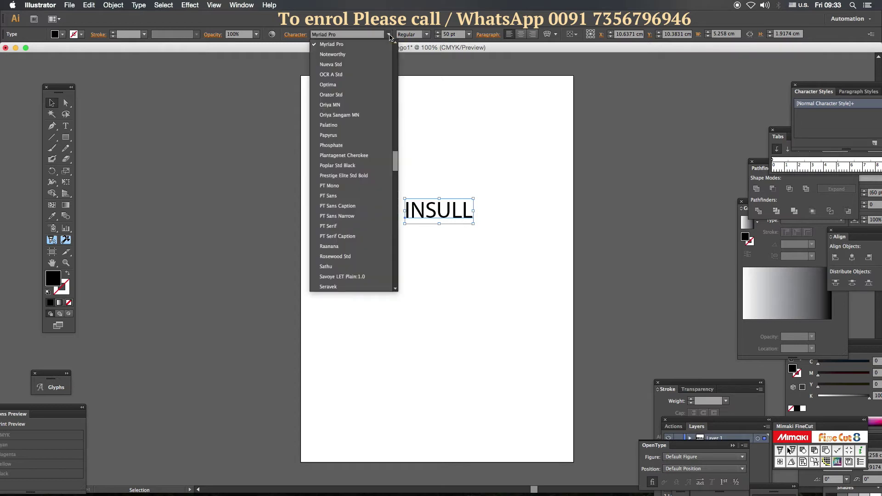
scroll(345, 161, down, 10)
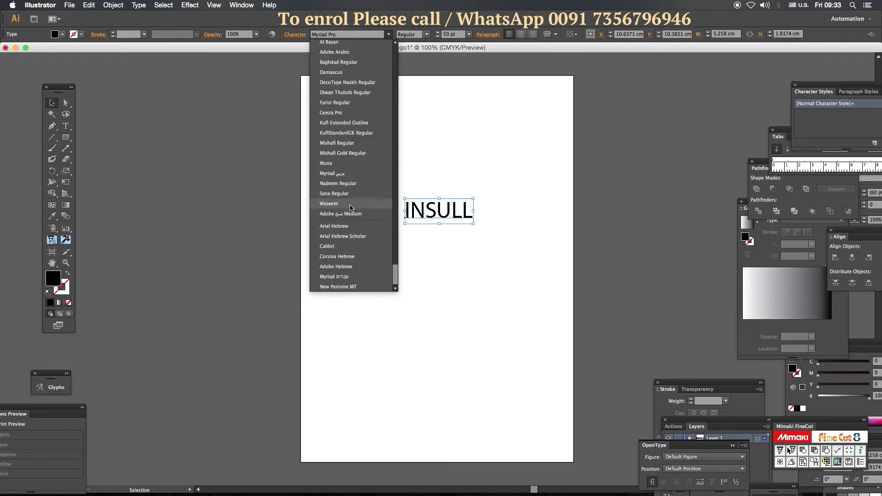
scroll(344, 168, up, 8)
scroll(343, 171, up, 10)
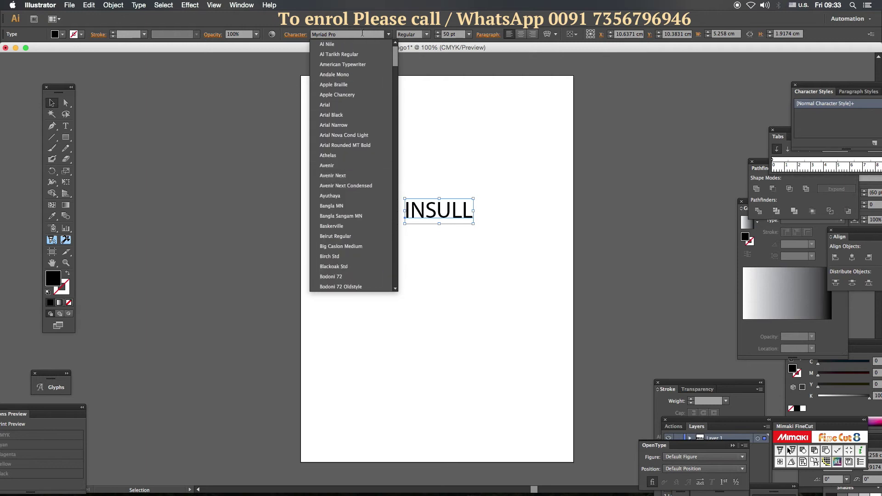
click(358, 34)
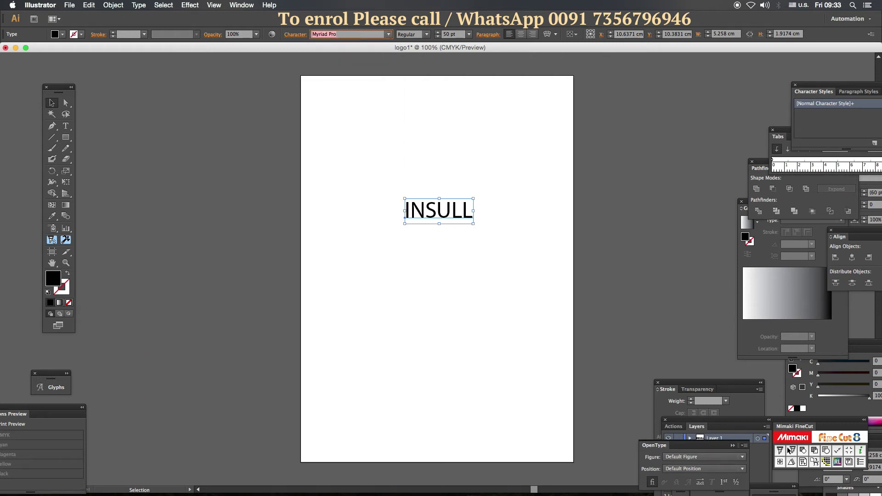
text(Noteworthy)
key(Return)
key(Down)
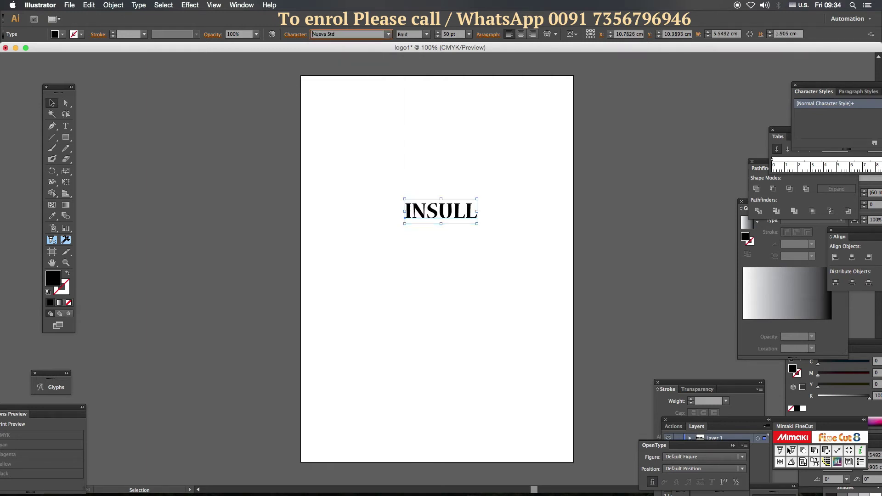
key(Down)
key(Down)
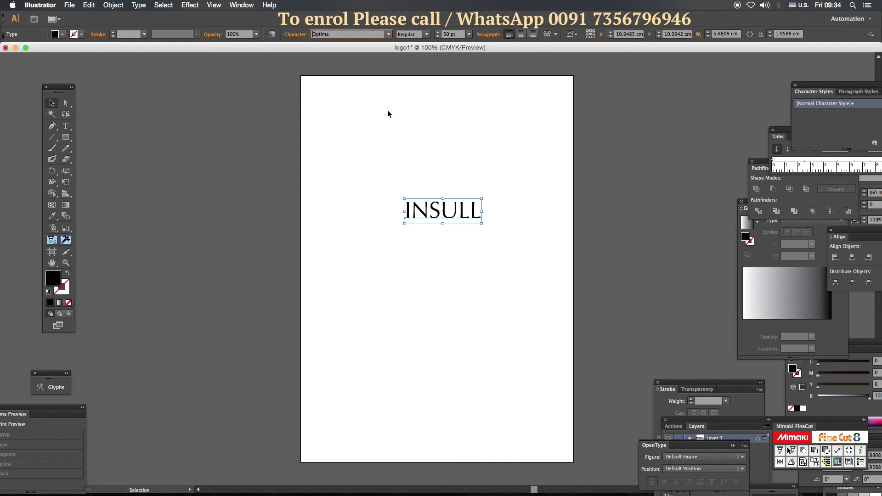
Step: Keep Optima, place a copy of INSULL at the top left, and select the lower INSULL
click(461, 221)
drag(454, 221, 374, 124)
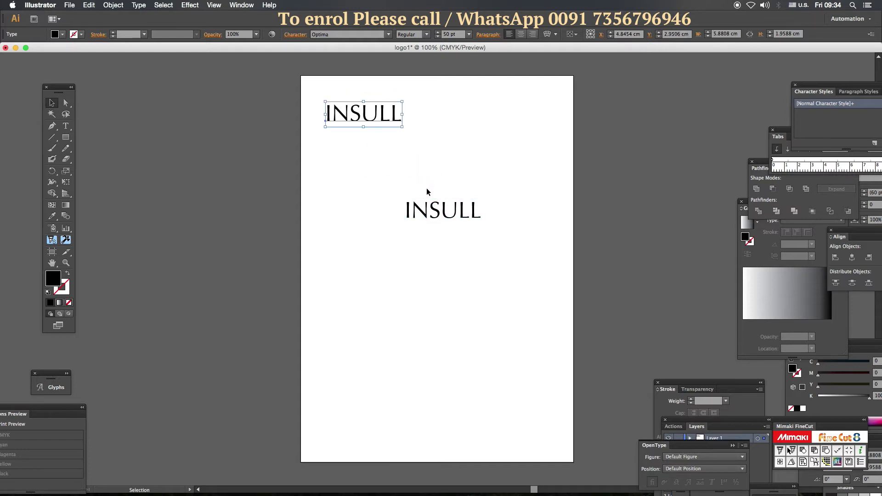
click(427, 189)
click(444, 213)
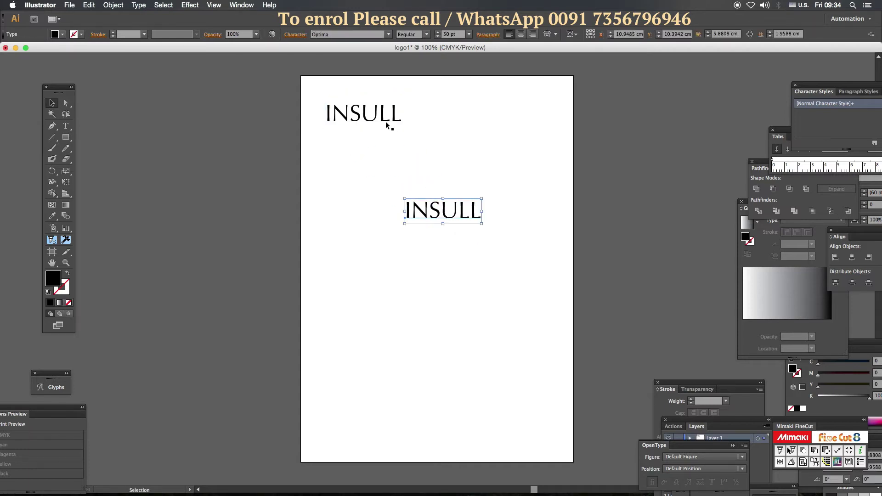
Step: Cycle the lower INSULL through fonts like Orator Std and PT Serif Caption, ending on Myanmar MN
click(340, 35)
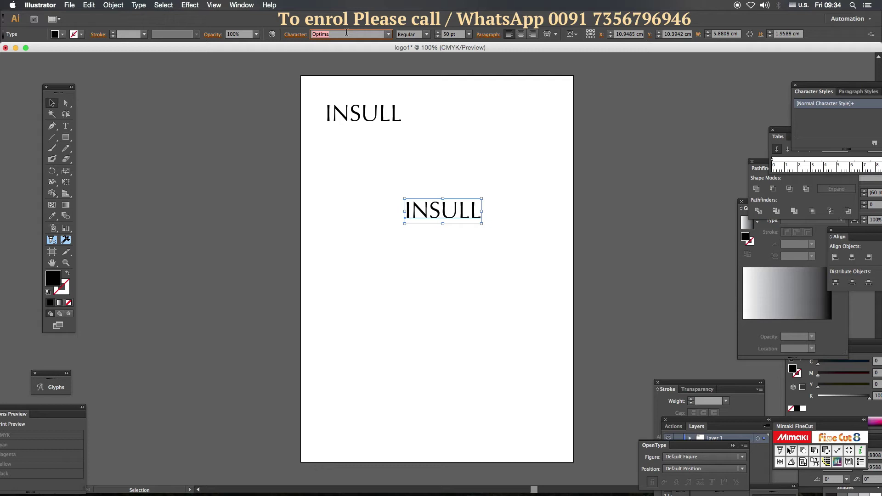
key(Down)
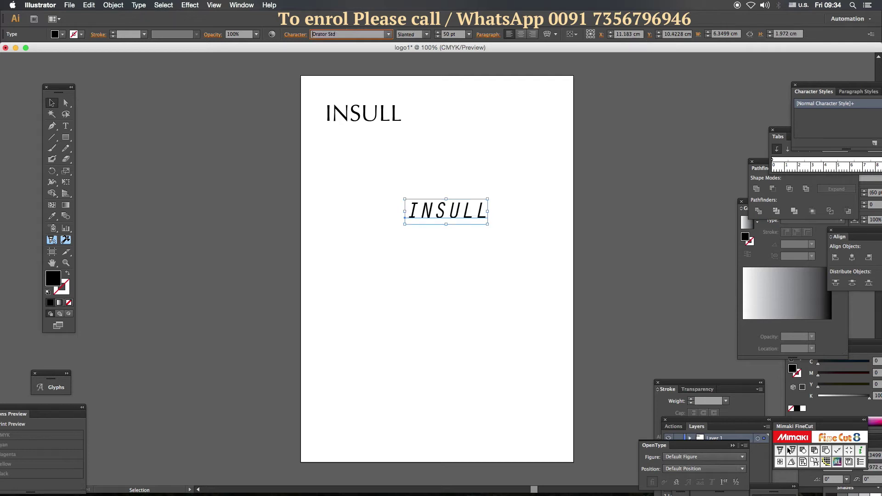
key(Down)
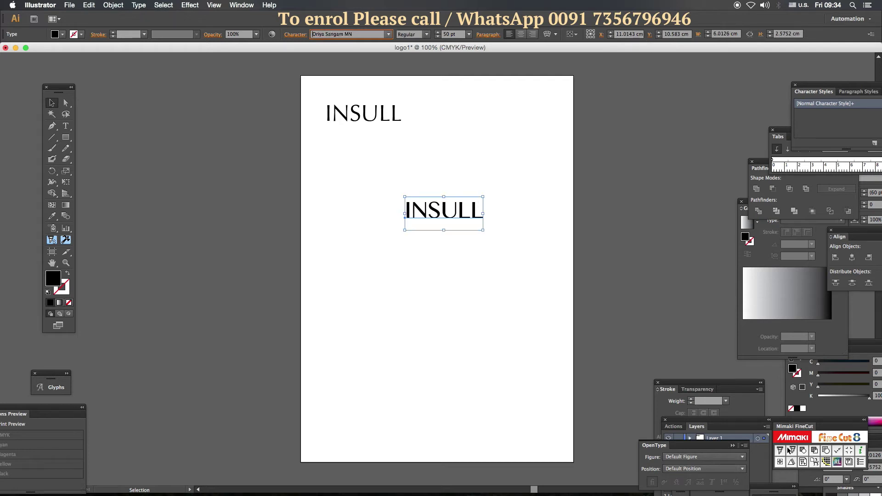
key(Down)
key(Down)
key(Down)
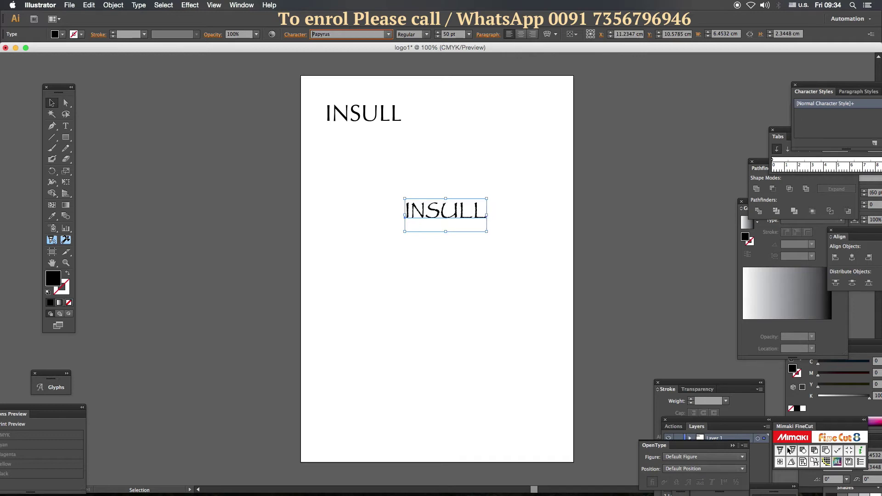
key(Down)
key(Down)
key(Down)
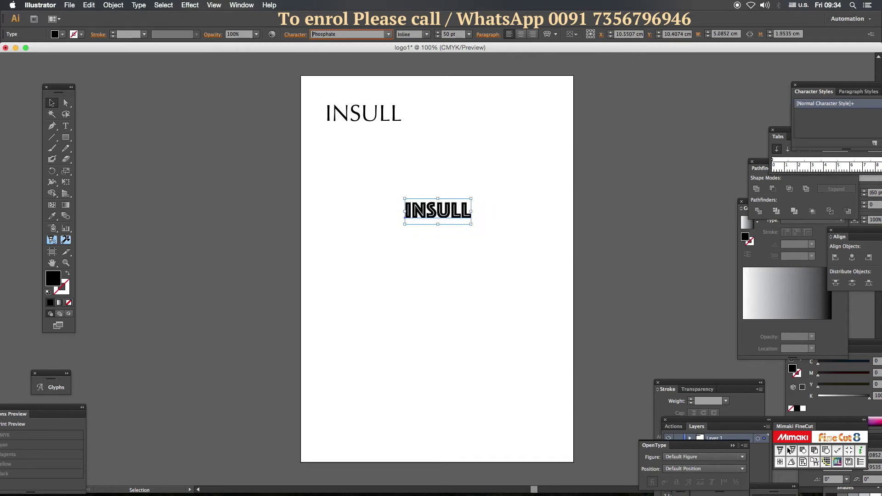
key(Down)
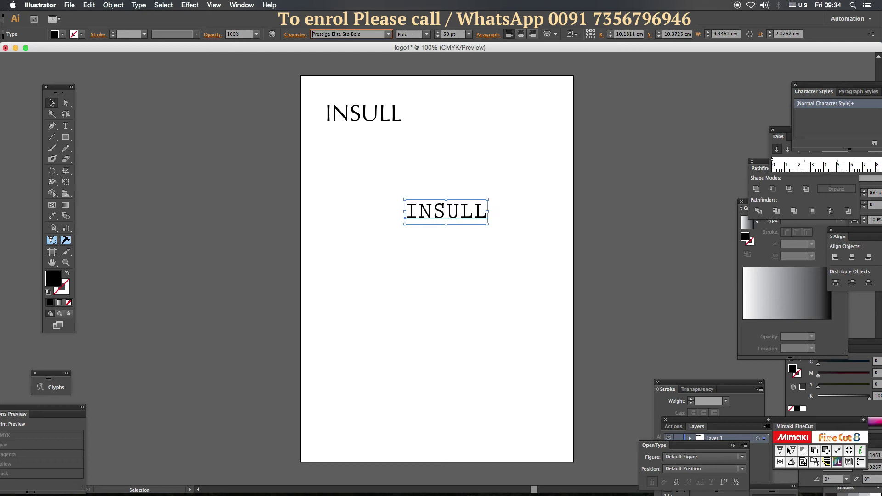
key(Down)
key(Down)
key(Down)
key(Down)
key(Down)
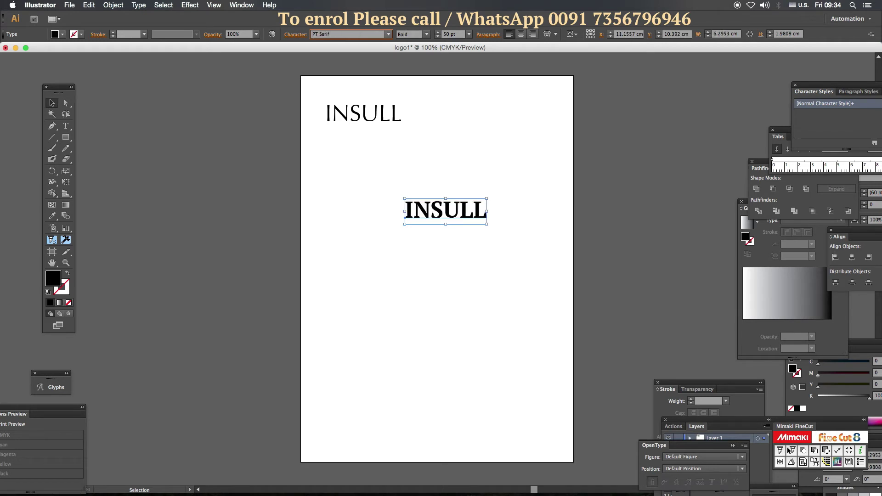
key(Down)
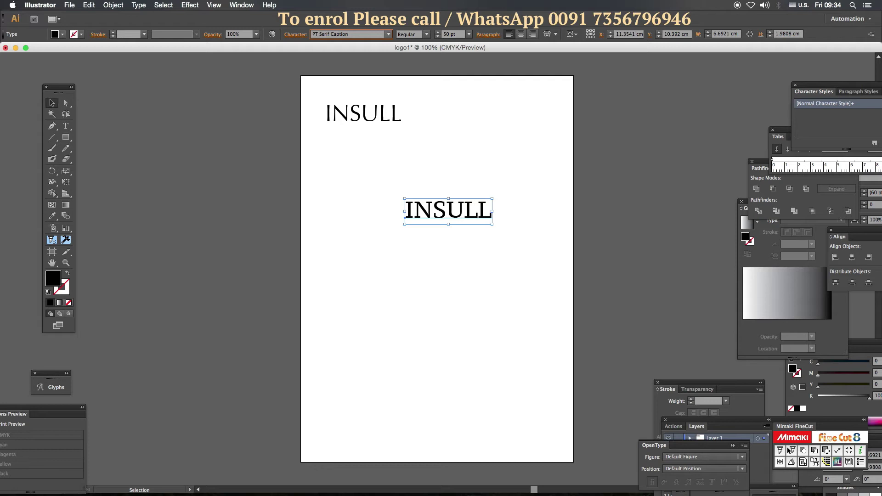
key(Down)
key(Down)
key(Down)
key(Down)
key(Down)
key(Down)
key(Down)
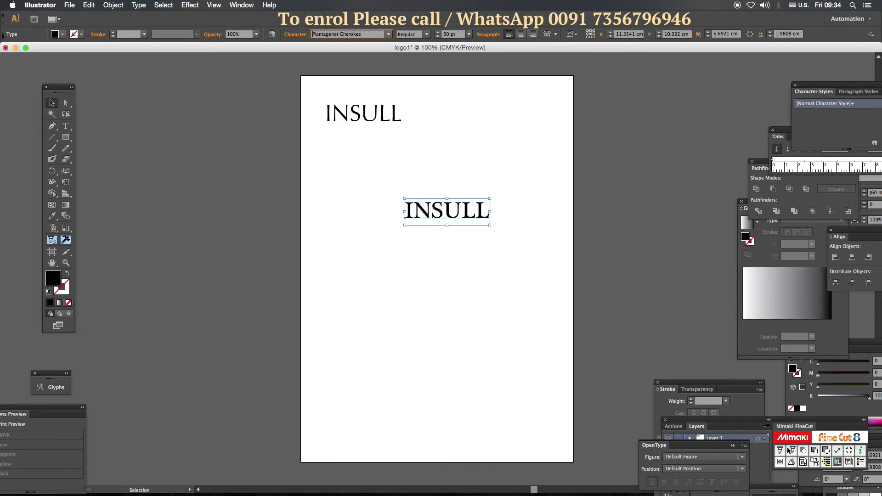
key(Down)
key(Down)
key(Down)
key(Down)
key(Down)
key(Down)
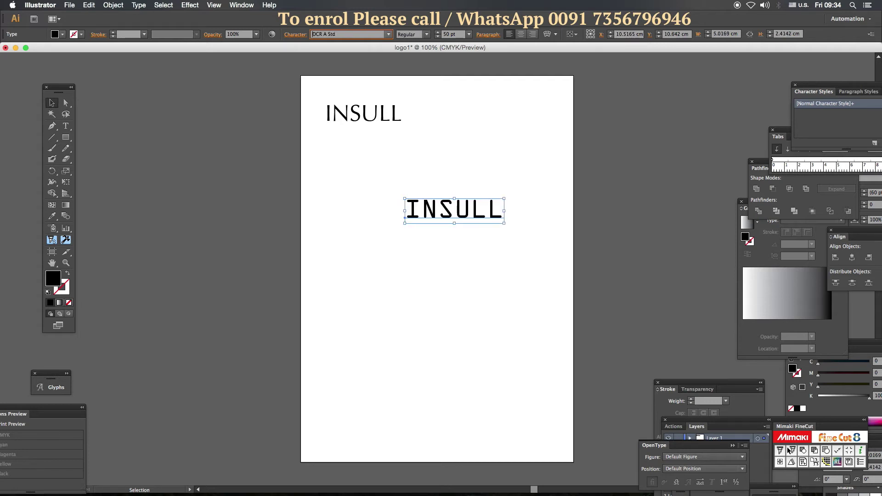
key(Up)
key(Up)
key(Up)
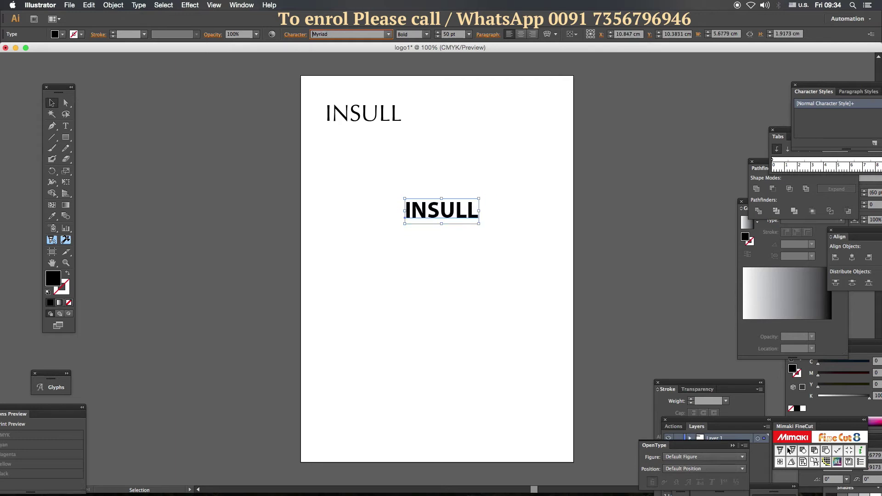
key(Up)
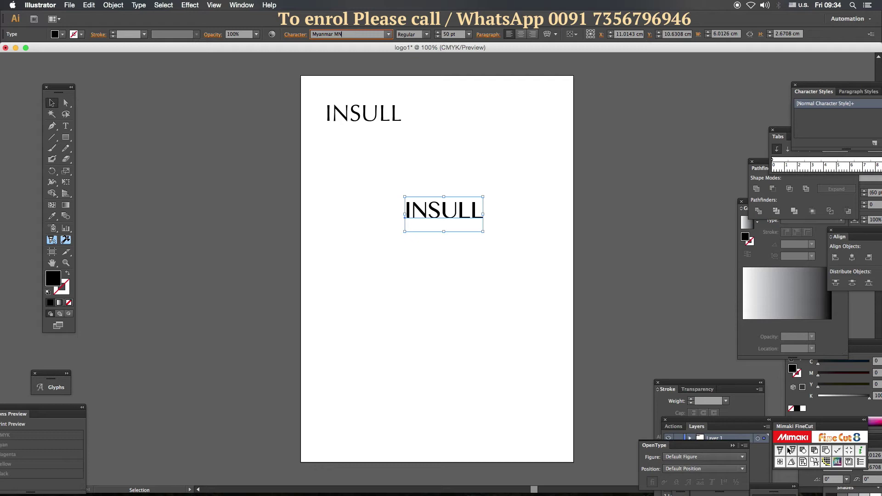
Step: Delete the centre INSULL and move the Optima INSULL down to mid-page
click(551, 311)
click(449, 221)
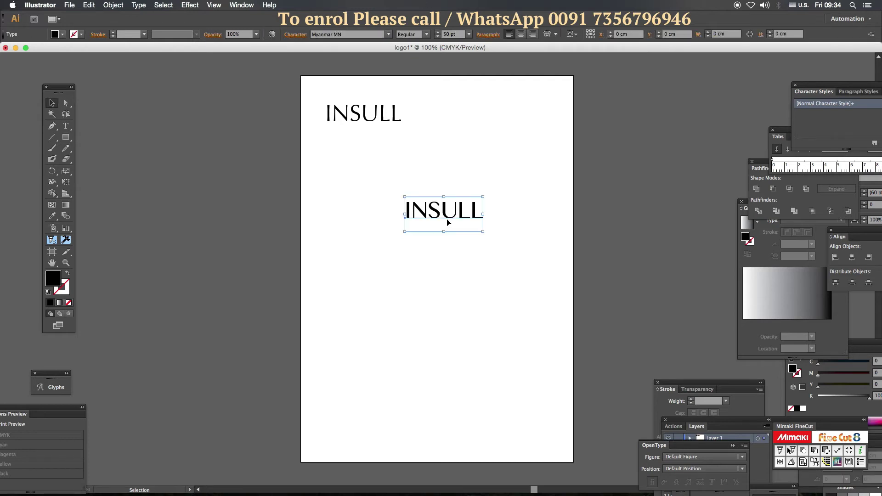
key(Delete)
click(362, 120)
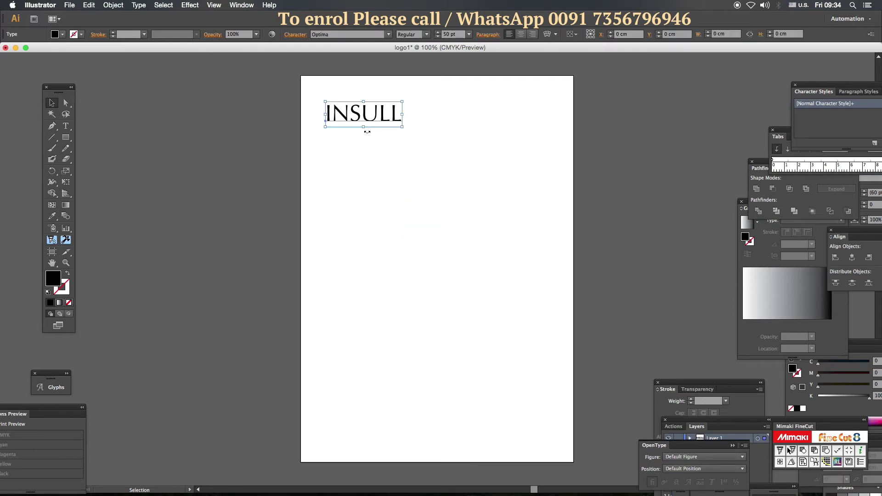
drag(363, 115, 401, 200)
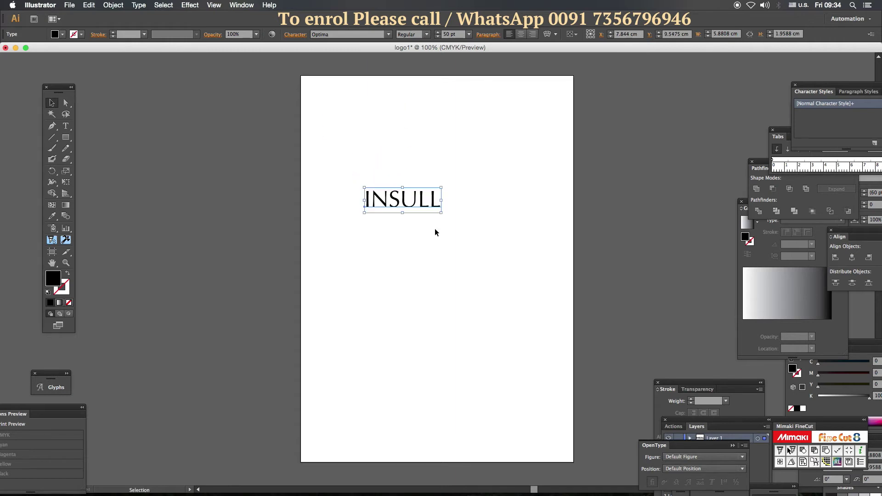
click(435, 229)
click(410, 212)
Step: Duplicate INSULL above itself and convert the copy to outlines
drag(410, 210, 417, 142)
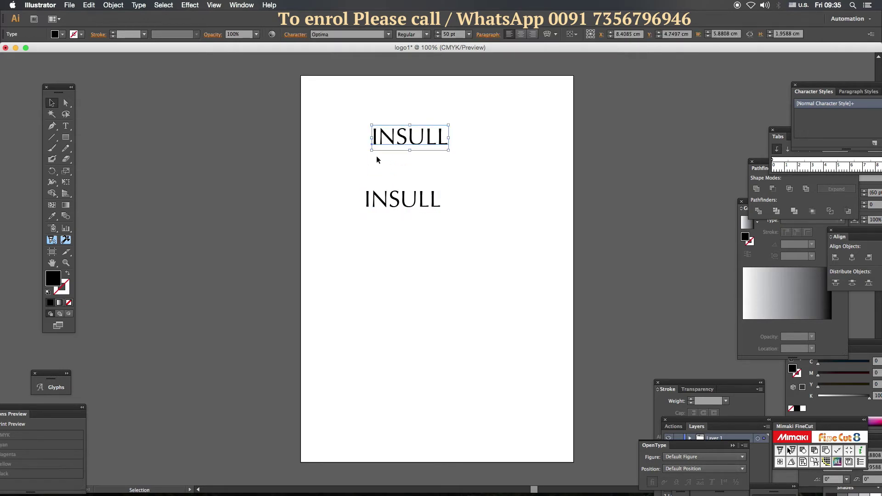
key(super+shift+o)
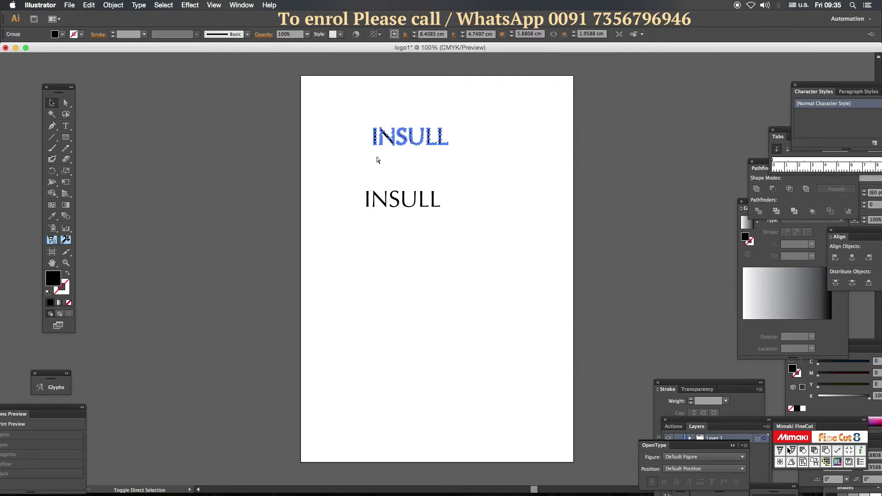
click(403, 158)
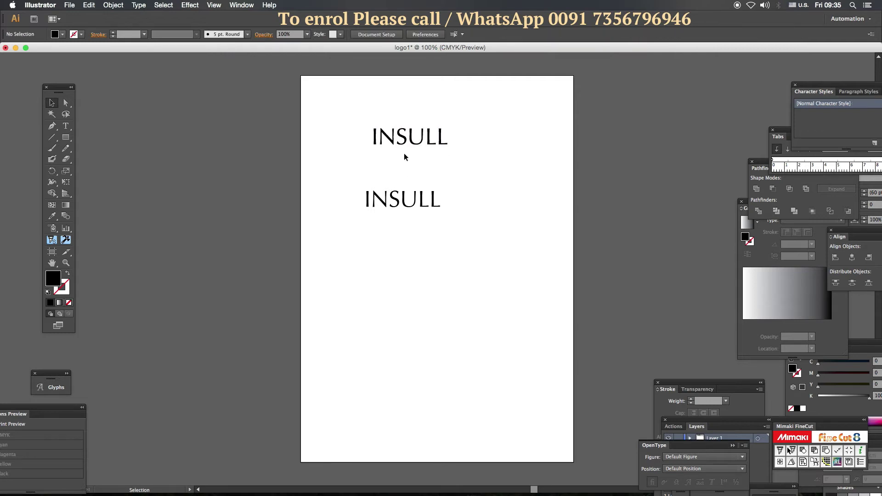
click(401, 145)
Step: Ungroup the outlined upper INSULL into separate letter shapes
click(121, 6)
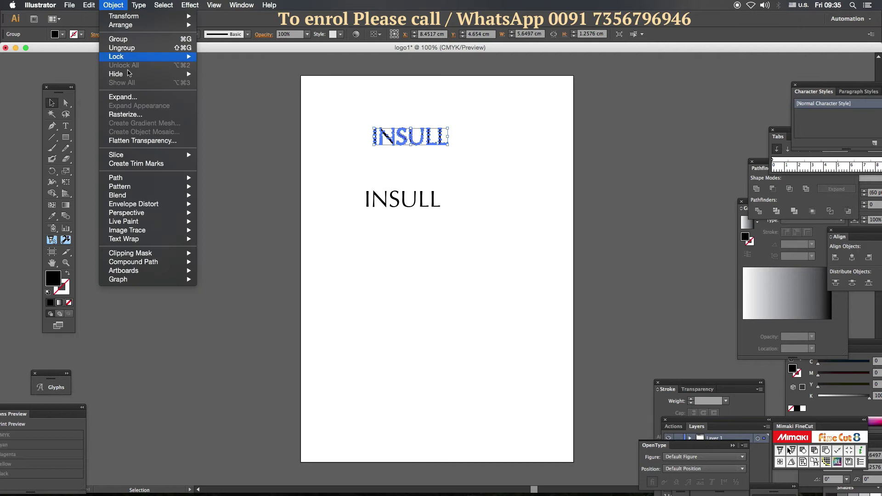
mouse_move(139, 5)
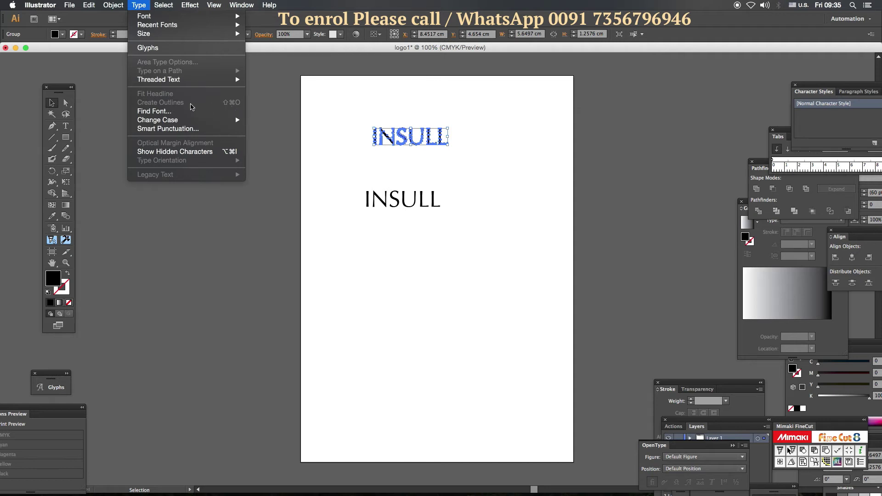
click(428, 155)
click(426, 145)
click(416, 144)
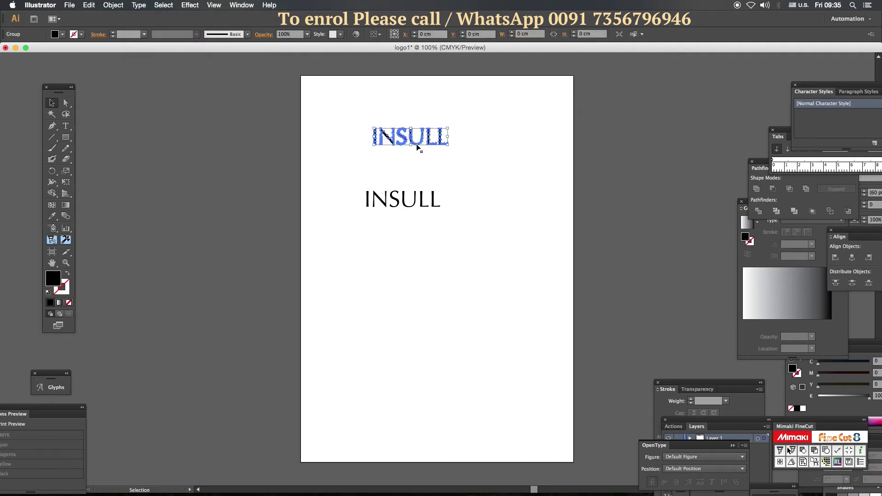
double_click(414, 142)
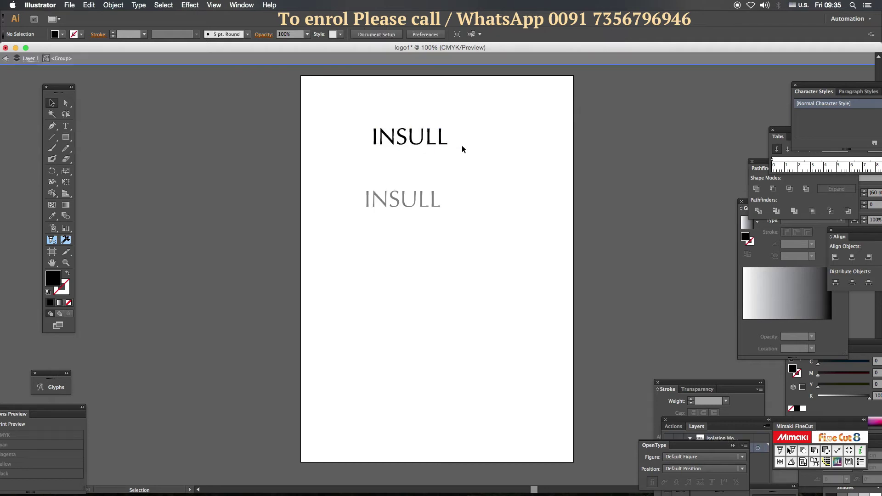
click(8, 56)
click(418, 148)
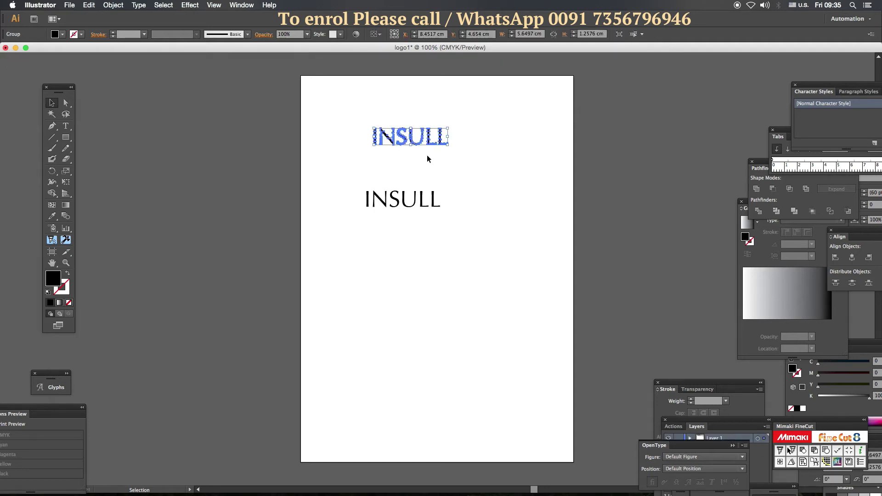
click(113, 5)
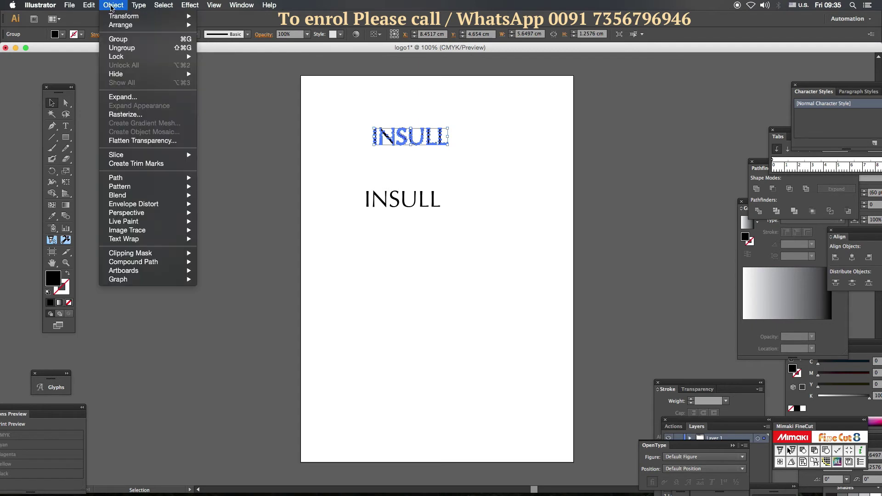
click(121, 47)
click(547, 205)
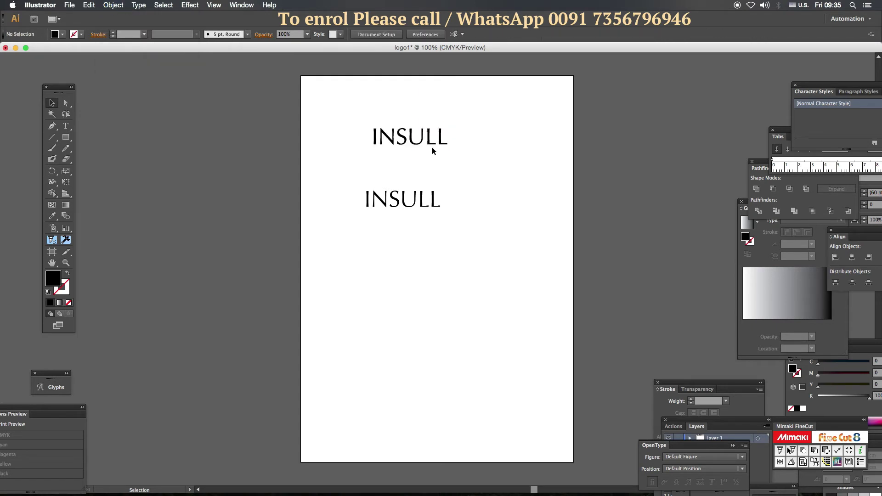
click(420, 144)
click(432, 172)
Step: Copy the upper INSULL's U out to the right, between the two words
click(421, 199)
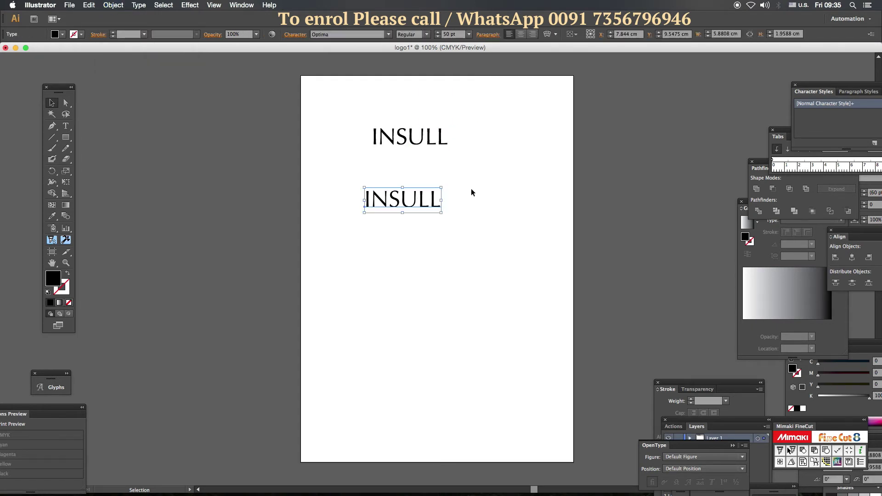
click(472, 189)
click(413, 143)
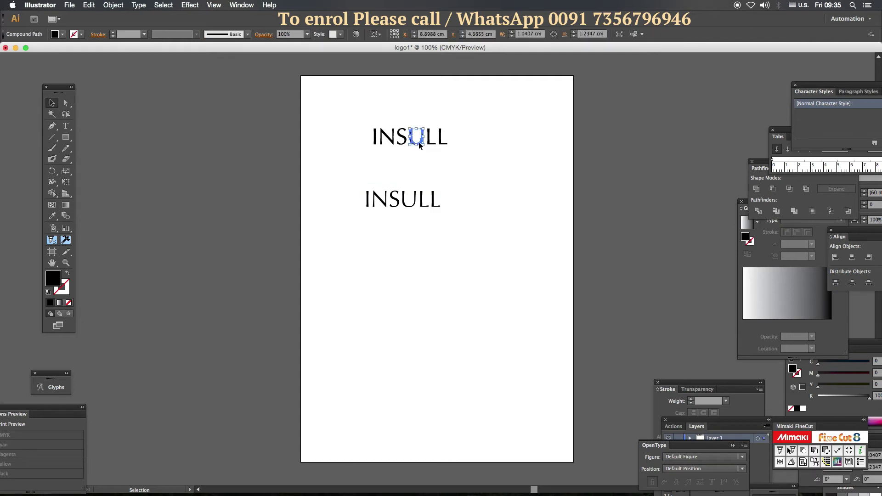
drag(418, 142, 487, 171)
click(501, 179)
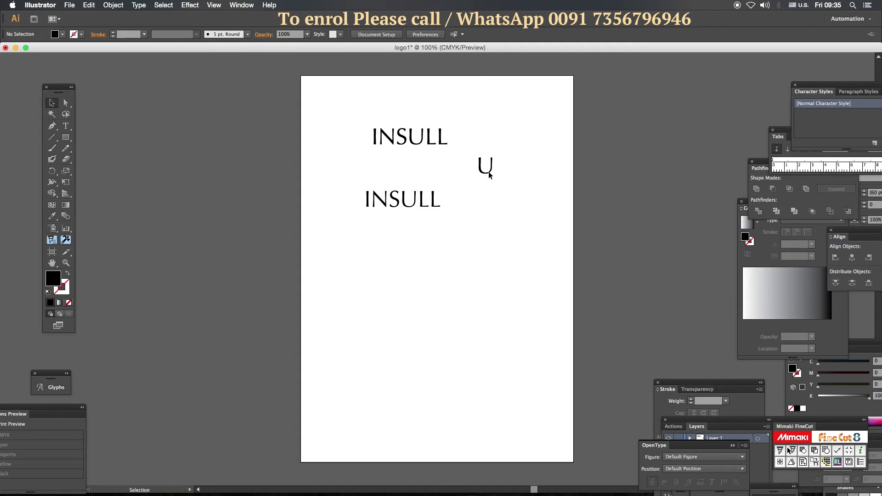
click(489, 172)
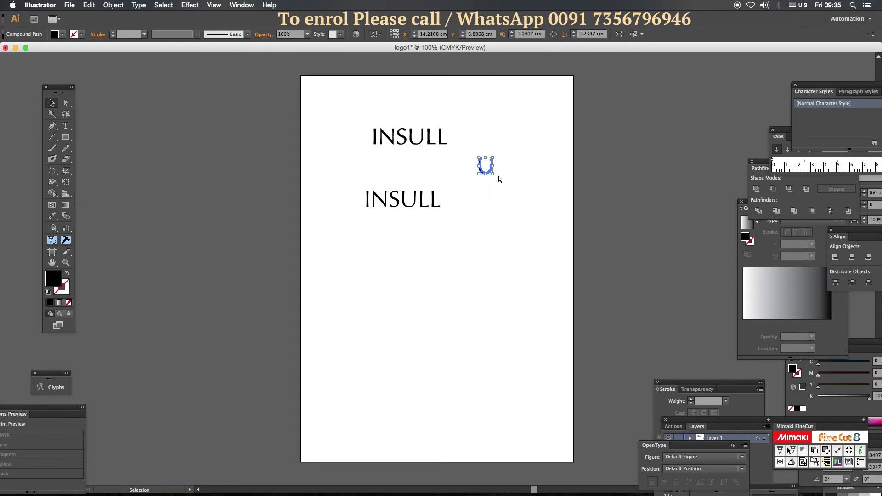
Step: Zoom in on the copied U and select it
key(super+equal)
key(super+equal)
key(super+equal)
scroll(488, 178, up, 10)
scroll(489, 178, right, 5)
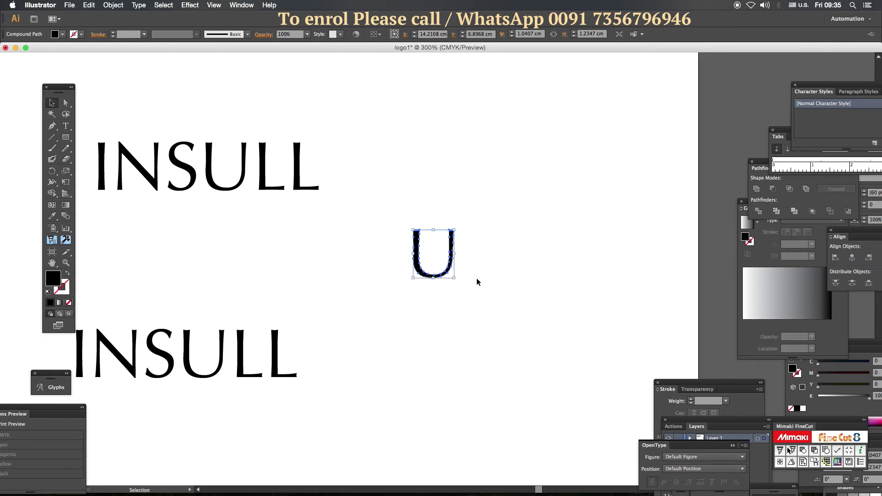
click(481, 263)
click(420, 256)
click(483, 270)
click(421, 257)
click(488, 281)
click(423, 277)
click(486, 304)
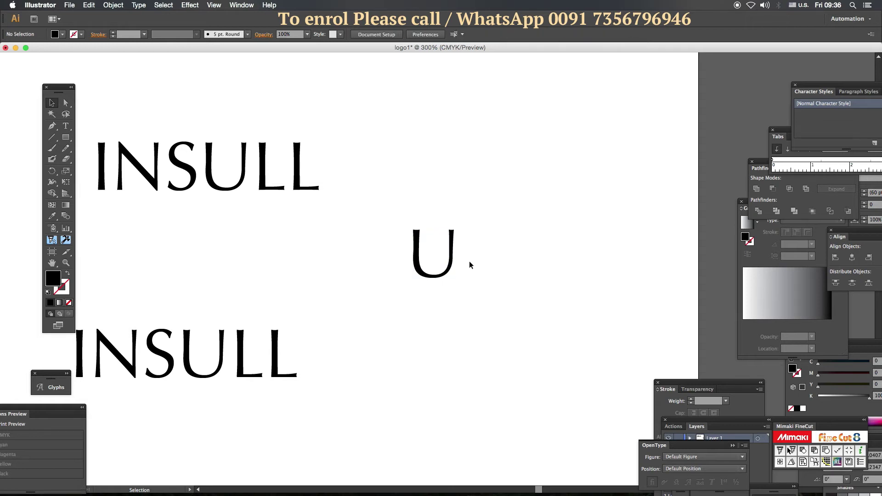
Step: Check that the copied U is a single compound path
key(a)
scroll(468, 264, up, 5)
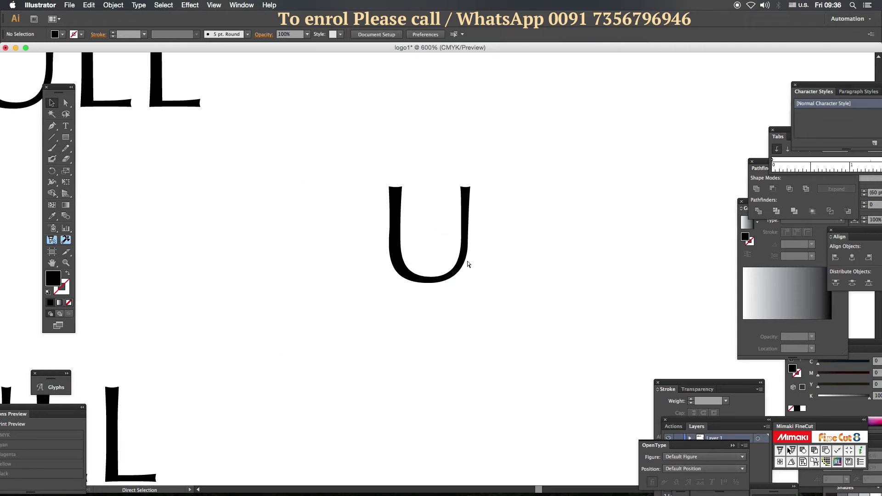
scroll(468, 264, up, 1)
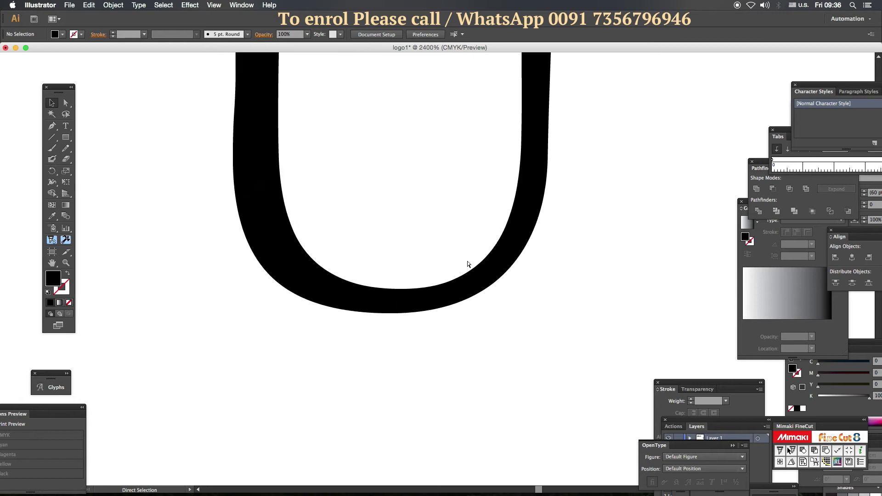
scroll(467, 264, down, 5)
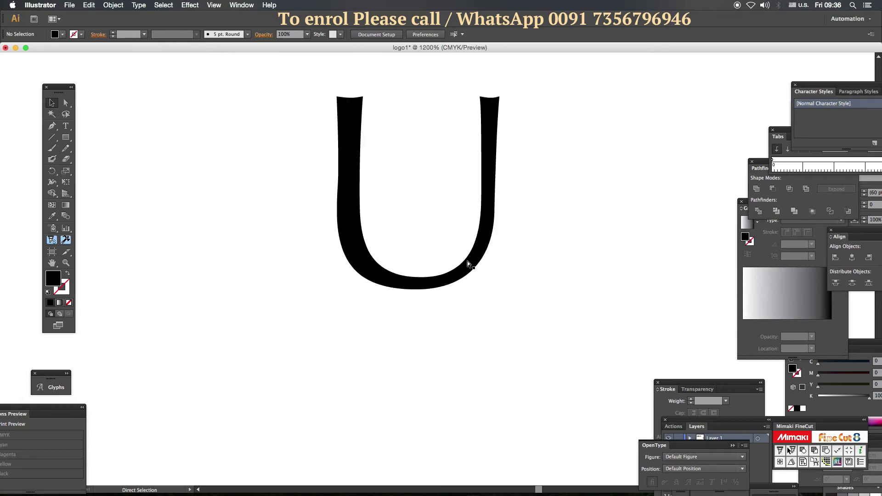
key(v)
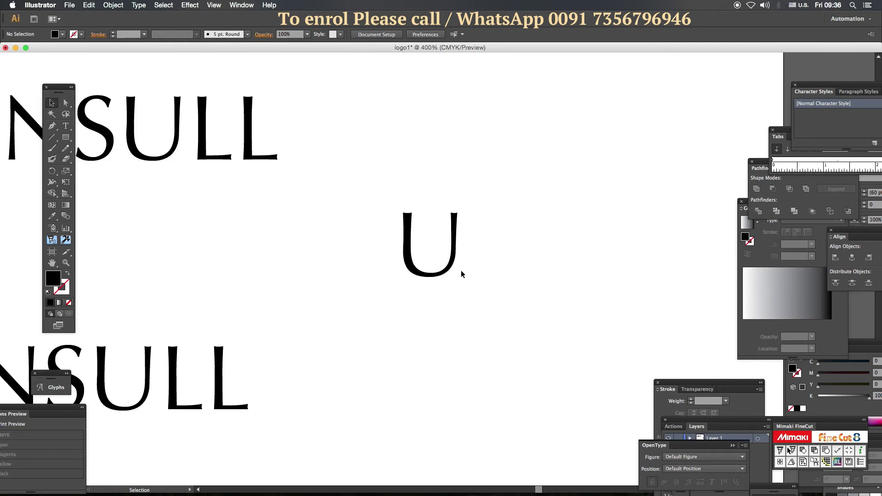
click(427, 277)
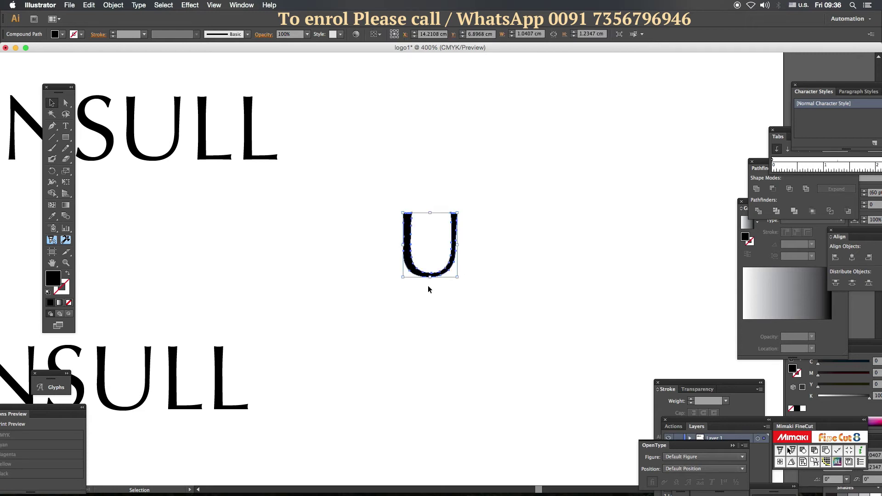
click(428, 286)
click(415, 274)
click(68, 105)
Step: Delete the top anchors of both U stems to close the letter's top
click(419, 212)
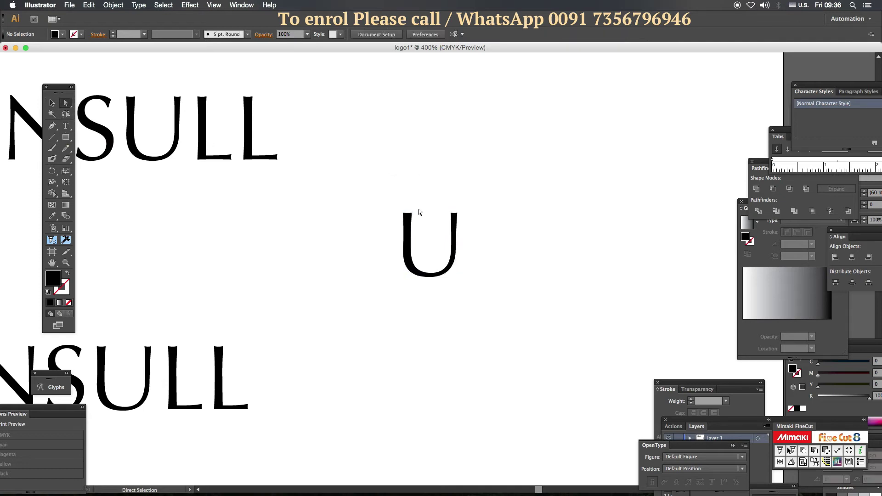
drag(409, 225, 412, 248)
click(428, 233)
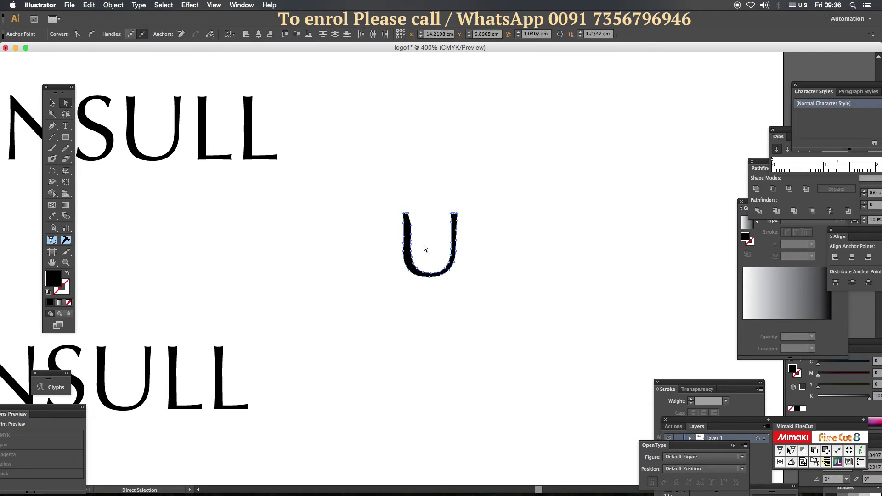
click(427, 248)
drag(444, 206, 411, 258)
key(Delete)
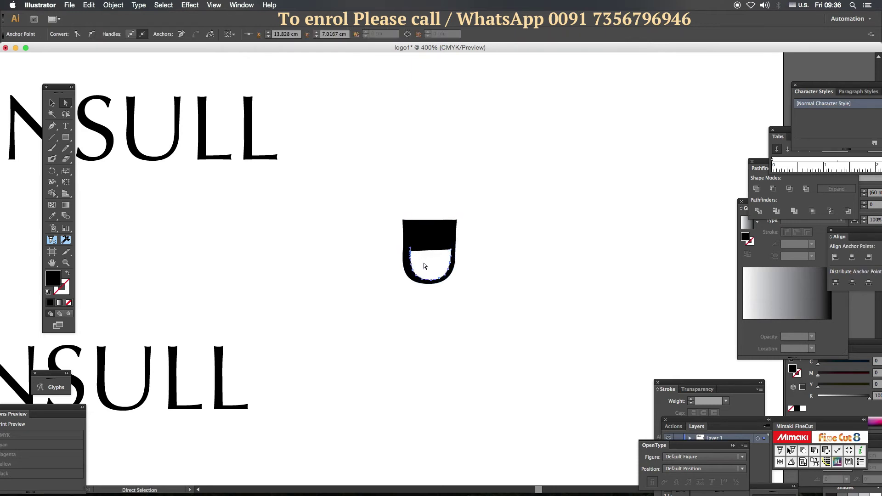
Step: Drag the inner hollow's anchors down until the U is a solid block
click(451, 251)
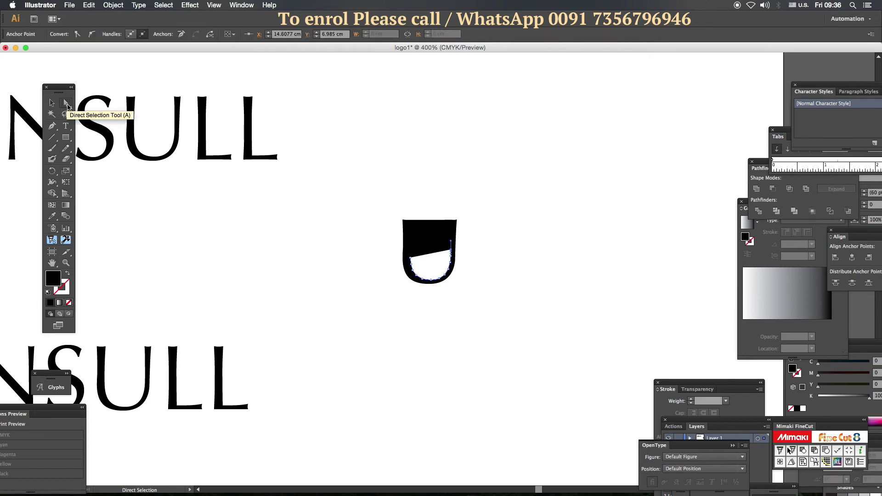
drag(451, 251, 445, 275)
click(432, 266)
click(468, 283)
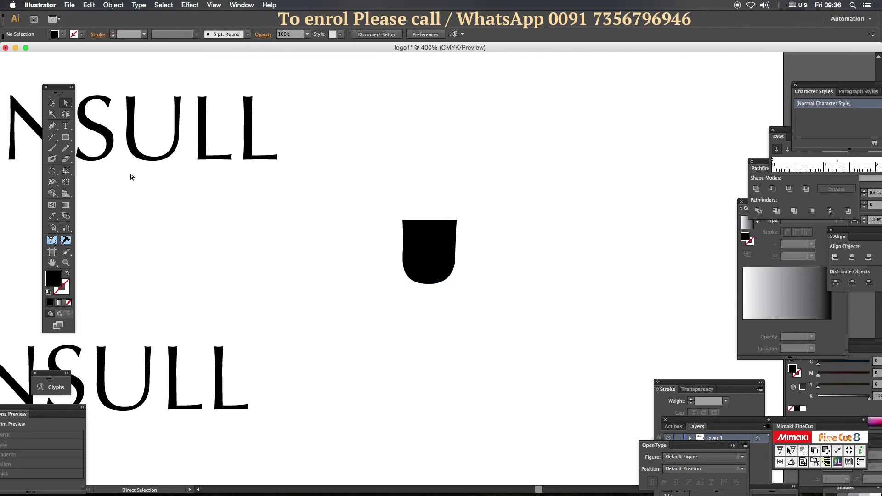
Step: Move the black shield onto the upper INSULL's U and fill it red (E5333C)
click(52, 102)
scroll(433, 260, left, 6)
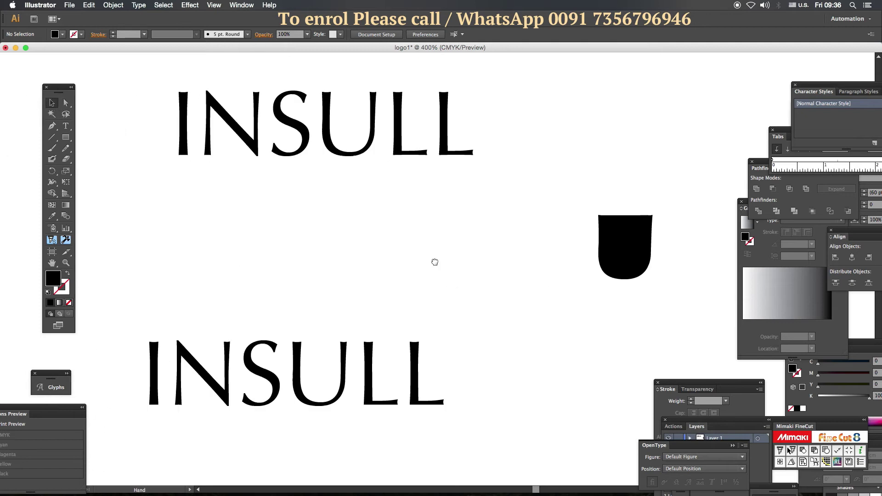
click(667, 276)
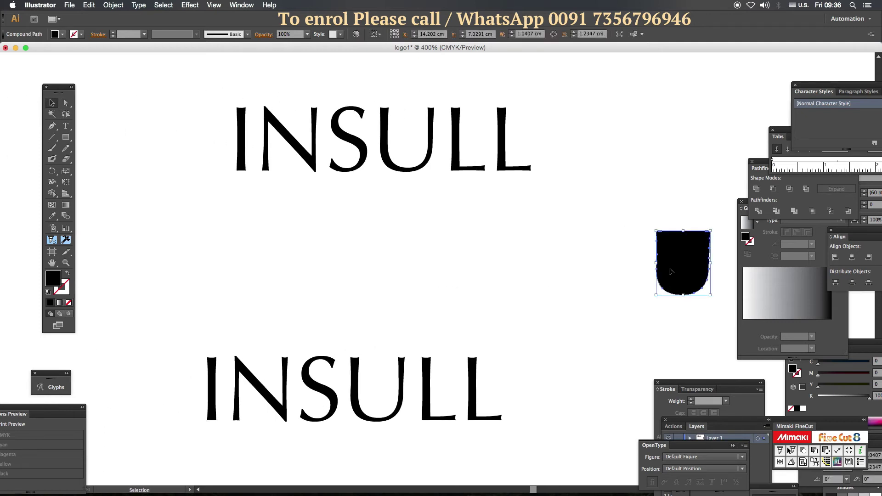
drag(679, 271, 404, 149)
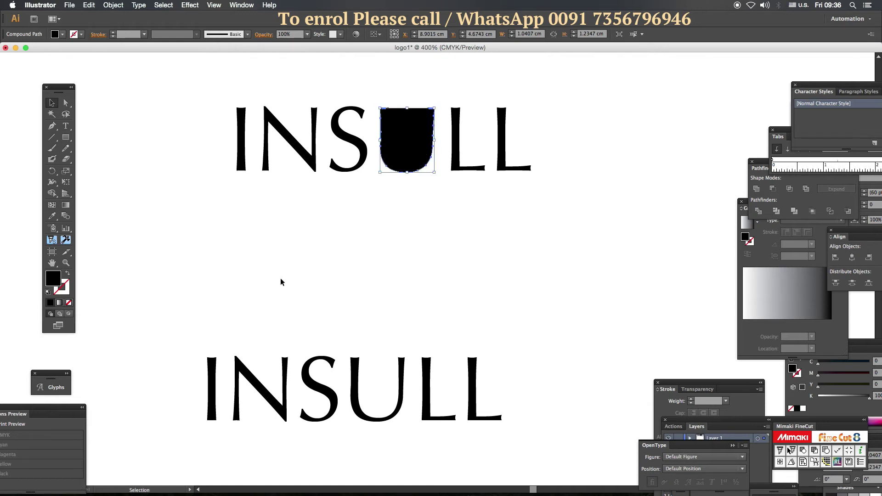
double_click(54, 277)
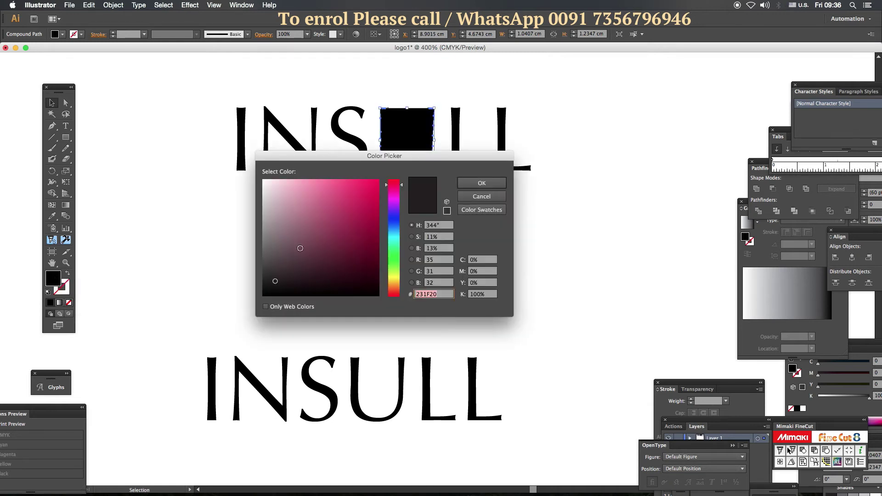
drag(318, 234, 353, 191)
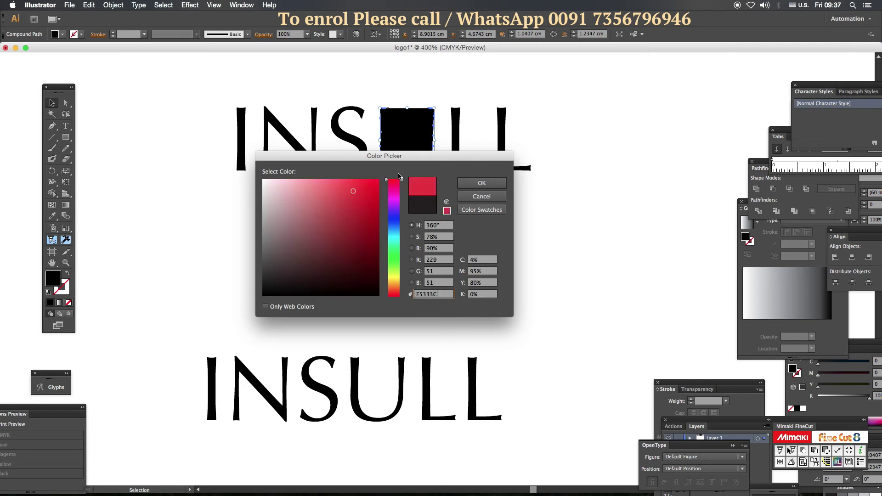
click(472, 186)
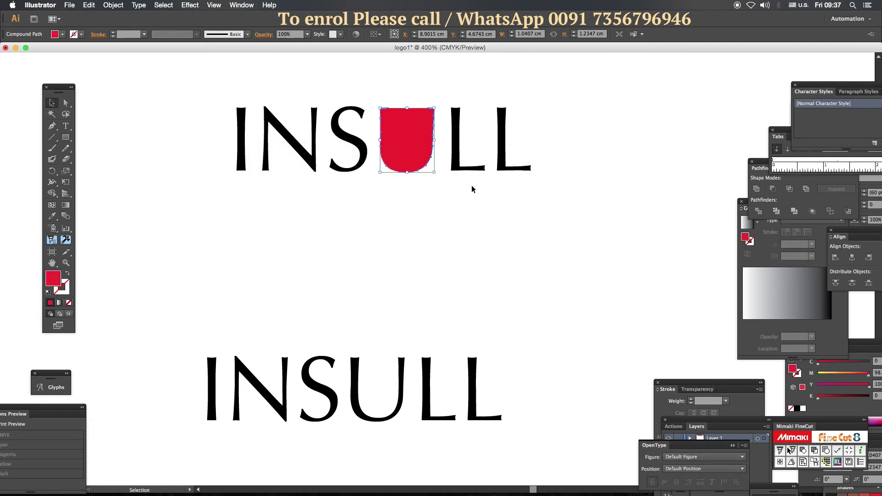
Step: Send the red shape to the back, behind the letter U
click(114, 5)
mouse_move(123, 24)
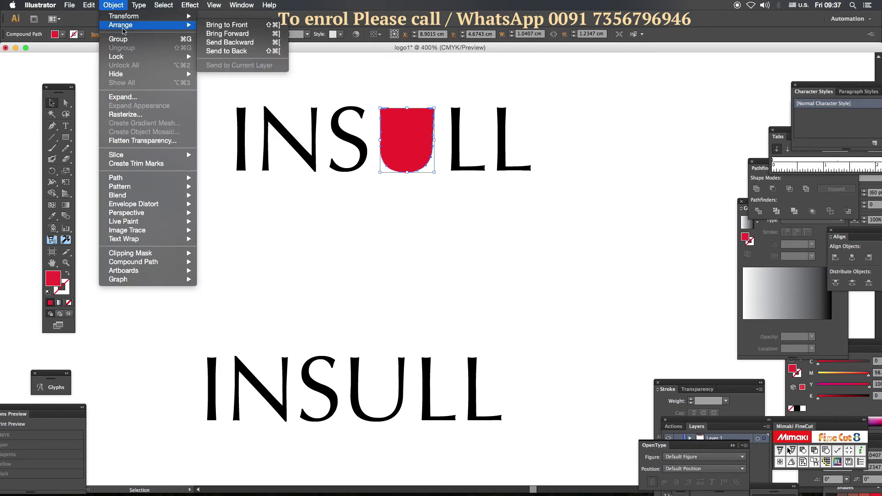
click(230, 52)
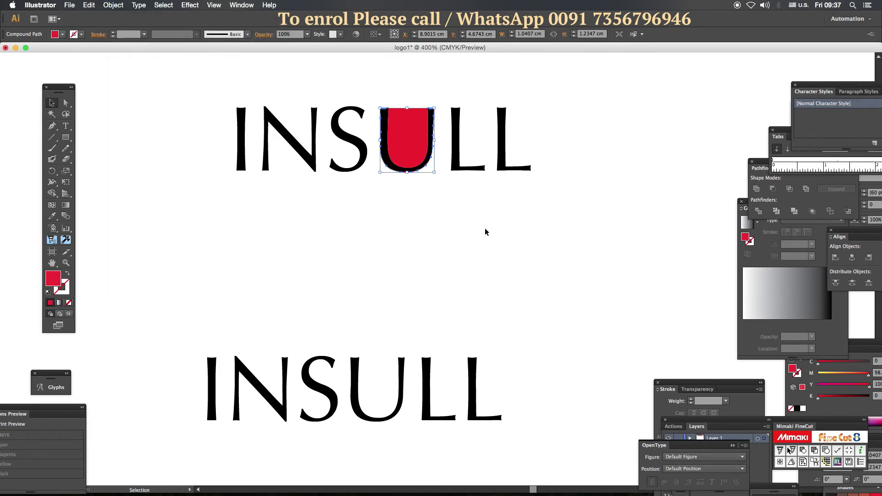
click(484, 229)
click(429, 168)
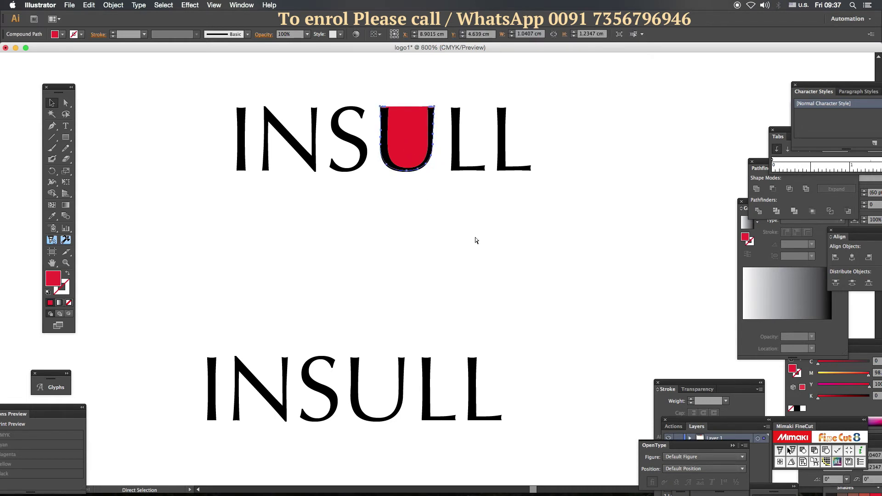
Step: Zoom in on the U and lower the red shape's top edge slightly
key(super+equal)
key(super+equal)
key(super+equal)
drag(415, 234, 438, 411)
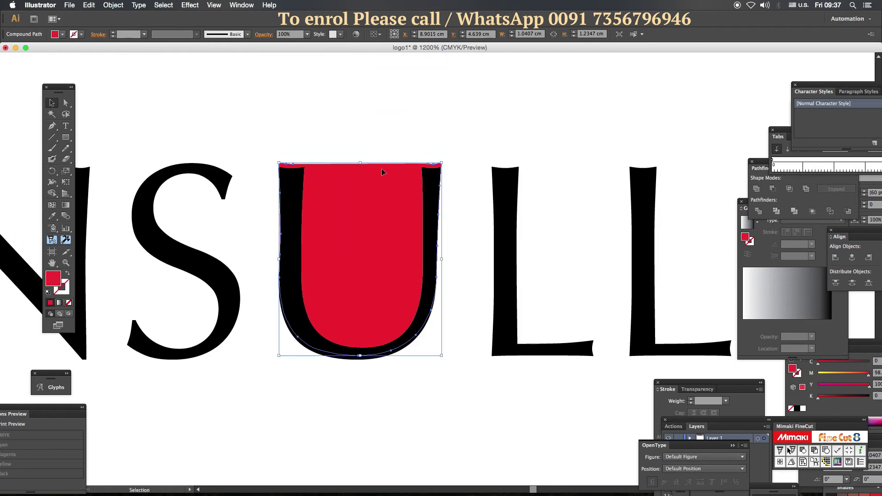
drag(360, 163, 359, 168)
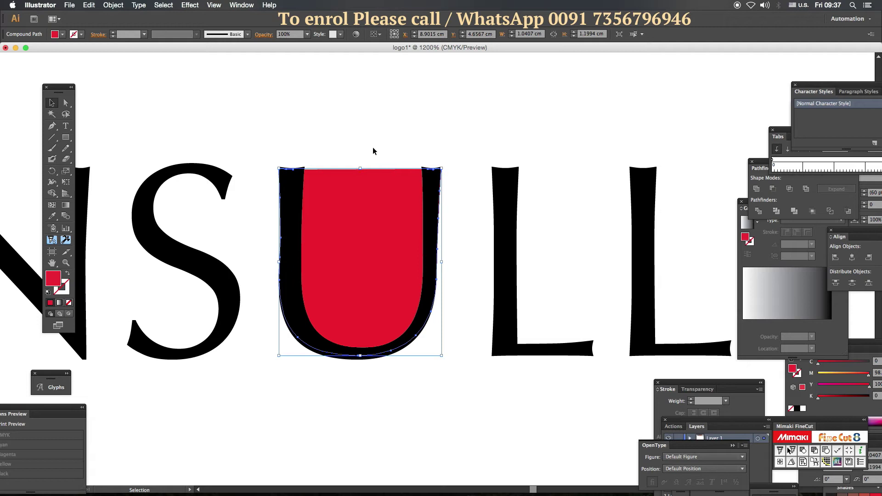
click(373, 148)
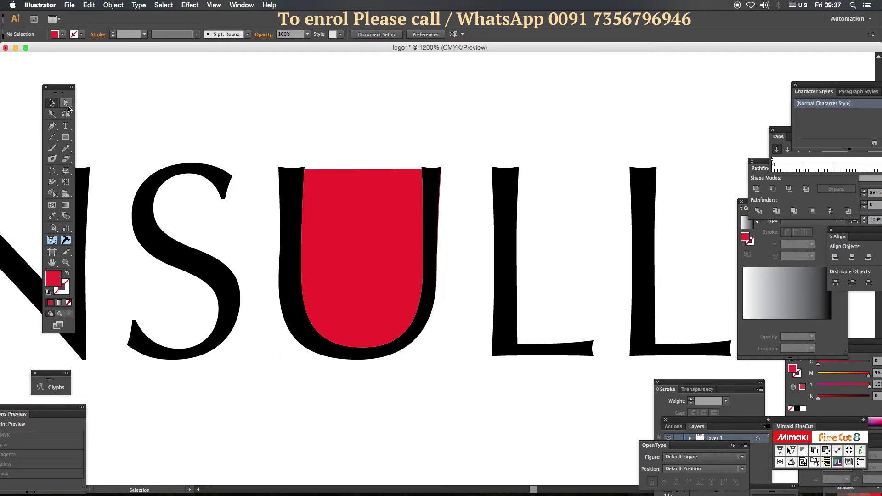
Step: Zoom into the top of the left stem and join the black stem's two top-edge anchors
key(z)
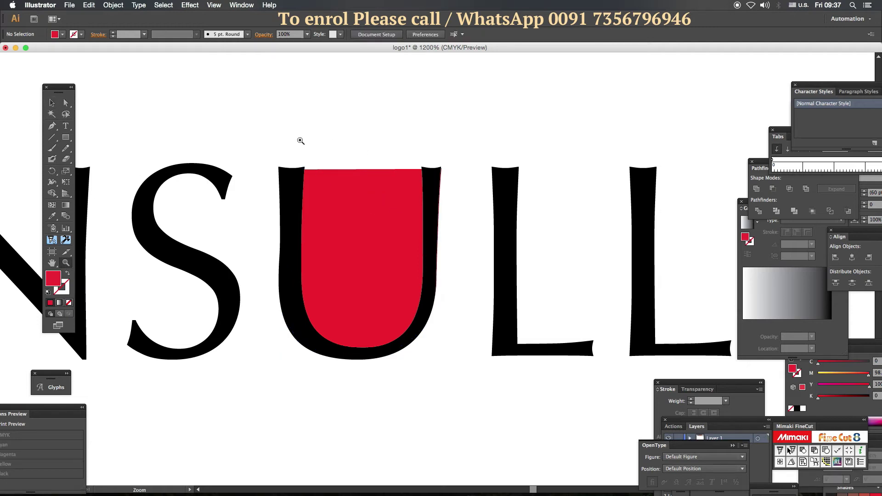
drag(299, 138, 307, 184)
click(64, 103)
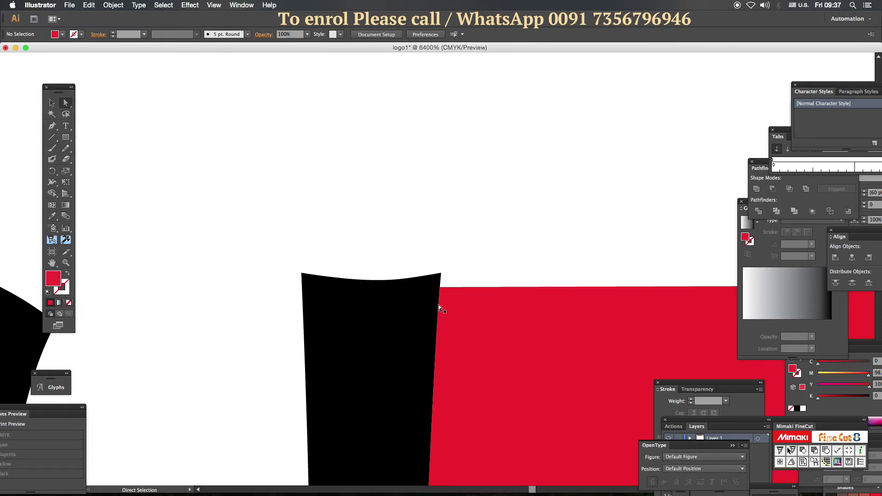
click(401, 301)
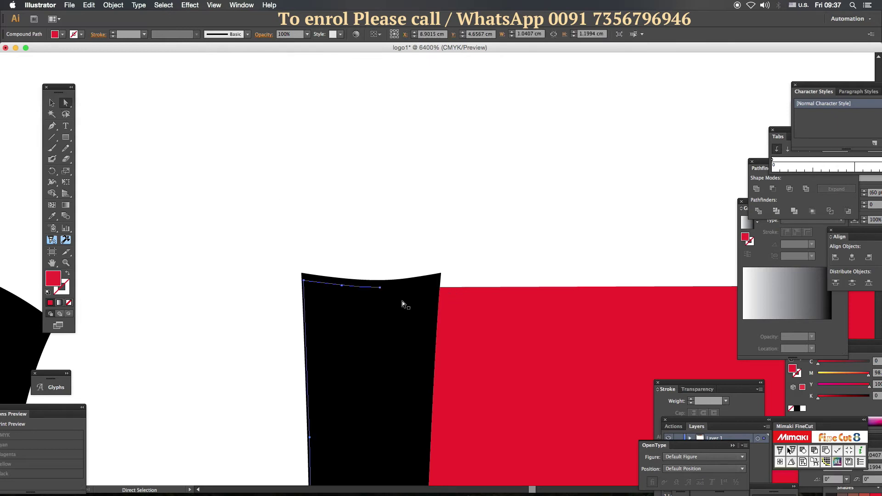
click(381, 288)
scroll(551, 305, right, 10)
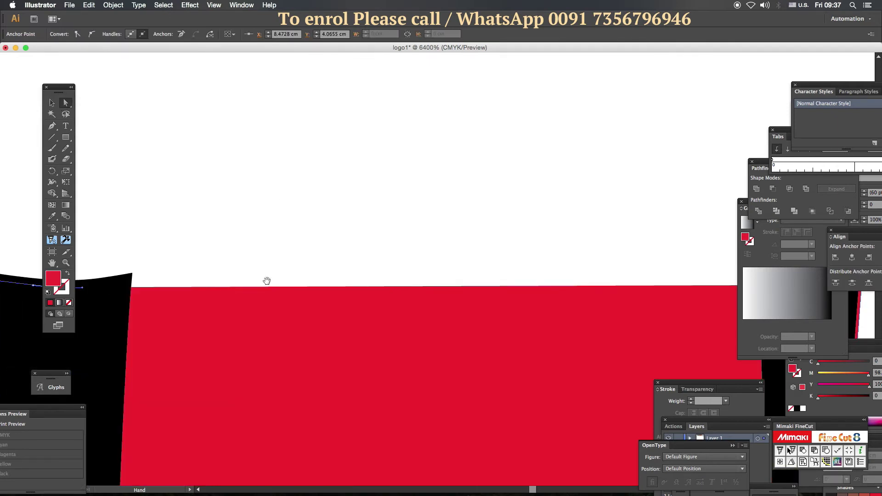
shift+click(347, 264)
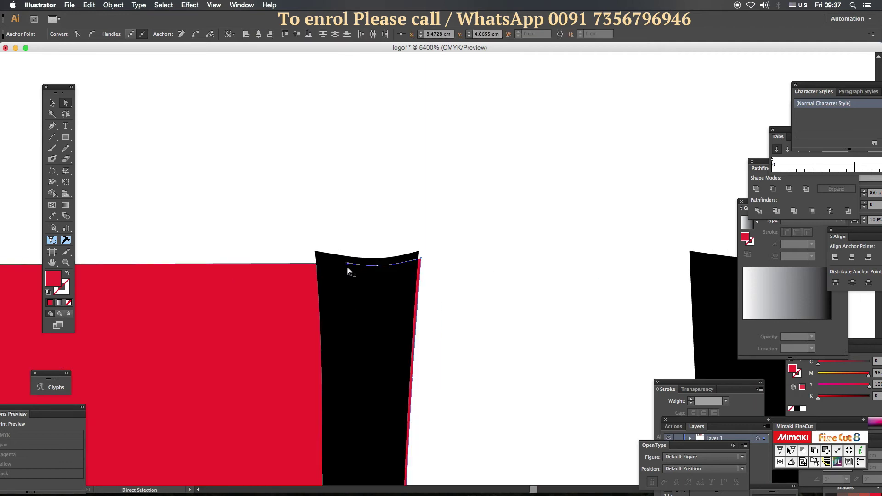
right_click(347, 265)
click(365, 319)
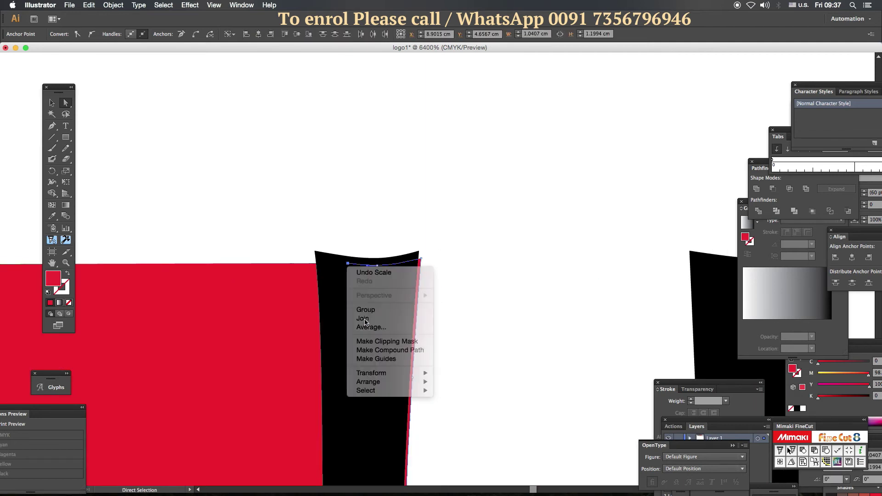
Step: Adjust the right stem's top anchors, sliding the top-left one along the edge and nudging the top-right corner
drag(303, 330, 502, 330)
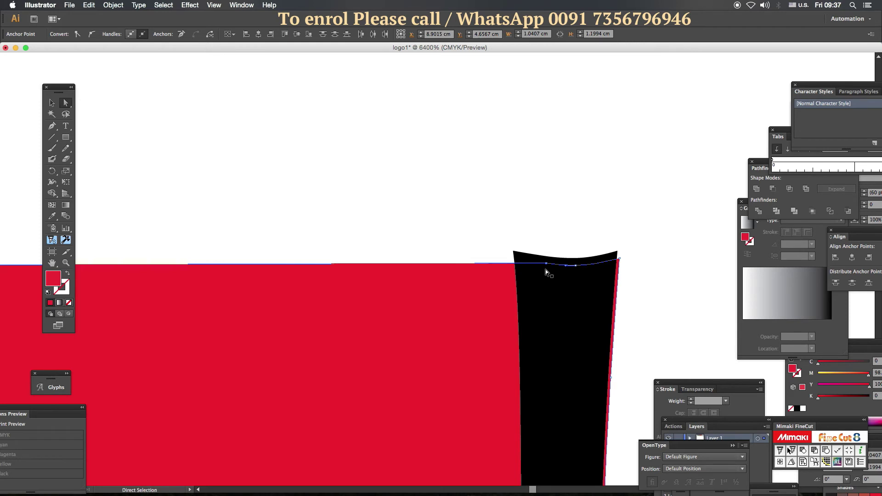
drag(546, 264, 514, 251)
scroll(441, 316, right, 10)
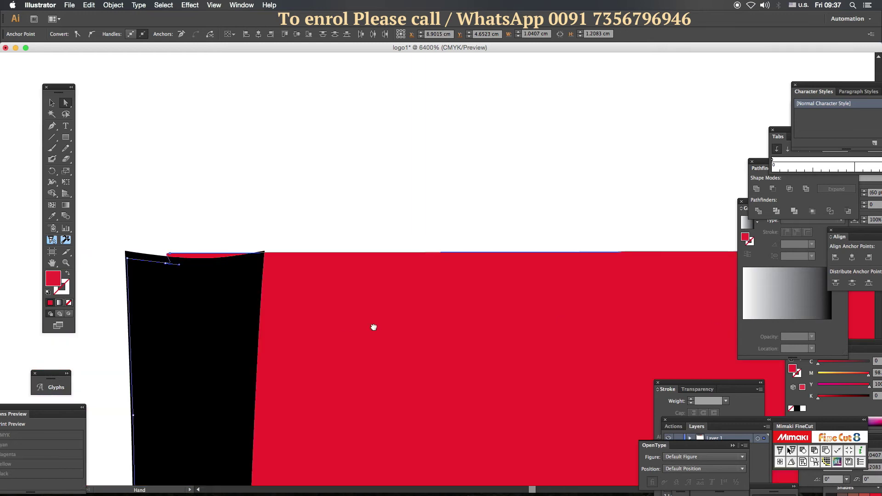
click(170, 254)
drag(169, 254, 265, 252)
scroll(341, 294, left, 10)
scroll(258, 303, right, 3)
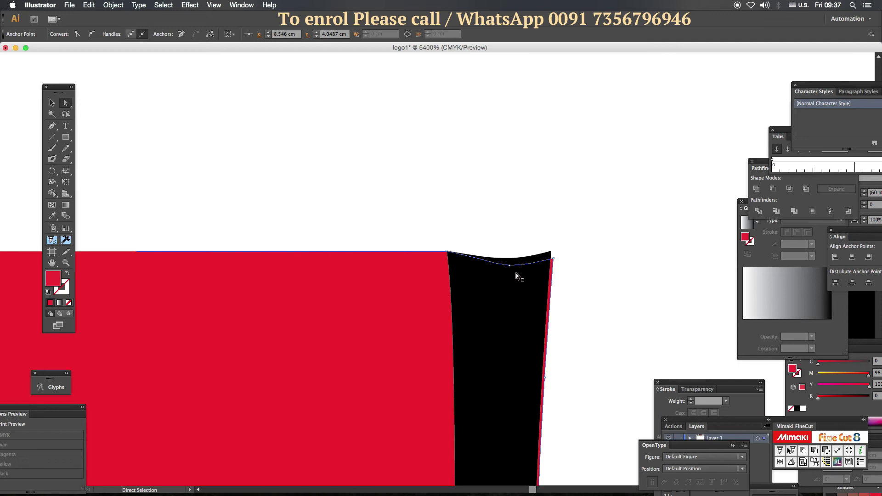
click(553, 259)
drag(552, 259, 551, 258)
Step: Drag the black path's edge anchor to straighten it, hiding the red sliver
scroll(563, 311, down, 15)
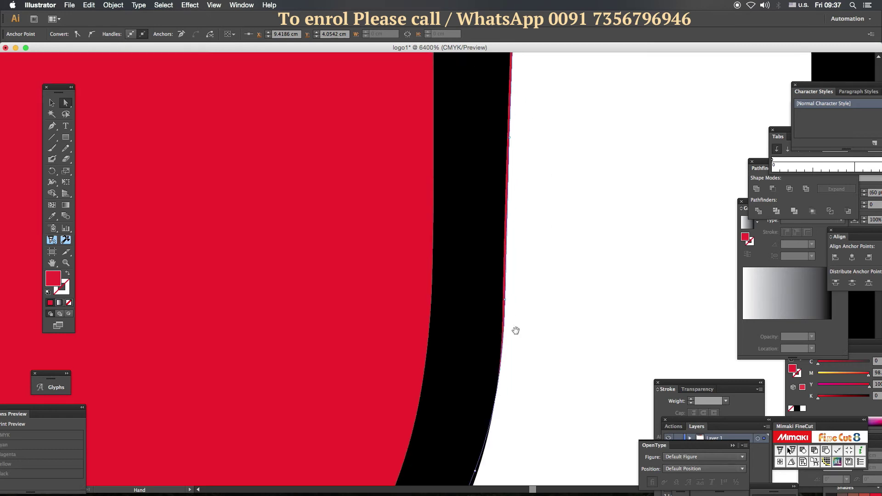
click(474, 383)
scroll(537, 344, up, 2)
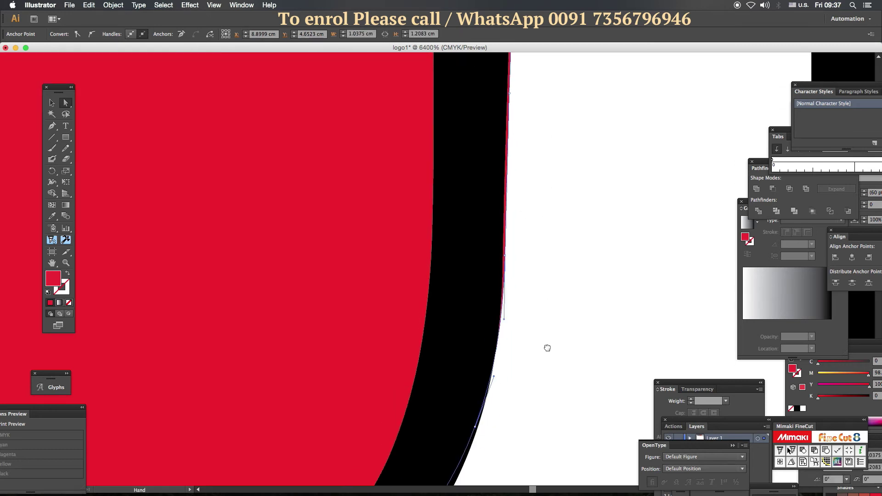
drag(506, 259, 511, 227)
scroll(536, 263, up, 4)
scroll(537, 263, up, 2)
scroll(538, 241, up, 3)
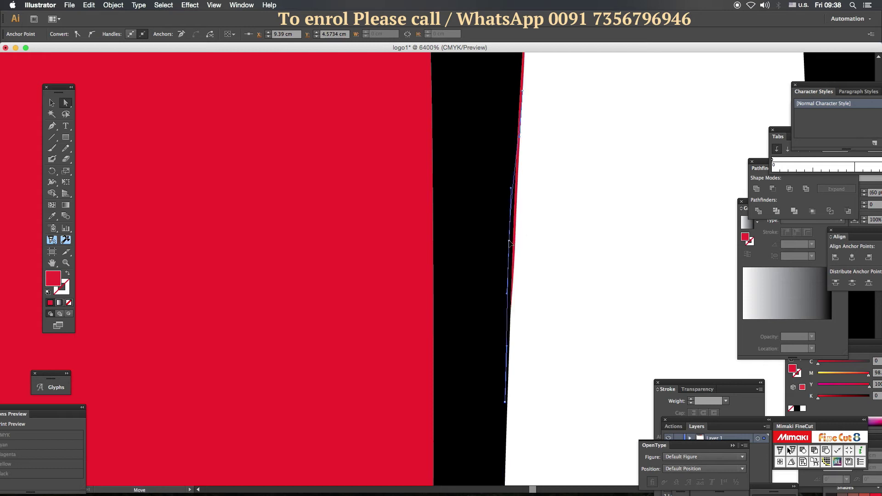
drag(553, 269, 560, 298)
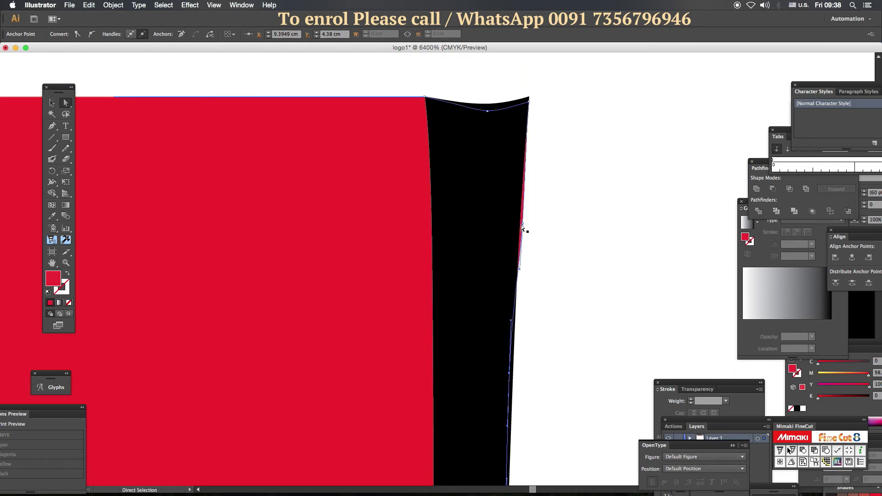
drag(522, 225, 518, 223)
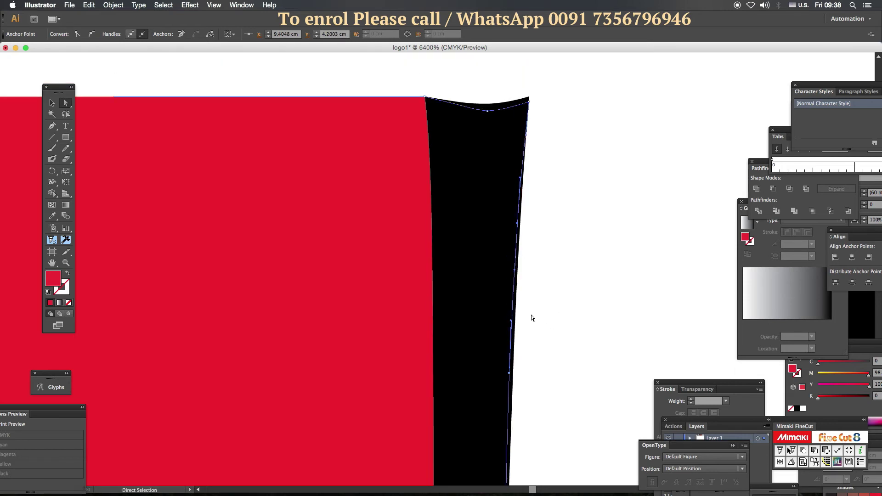
drag(541, 309, 267, 216)
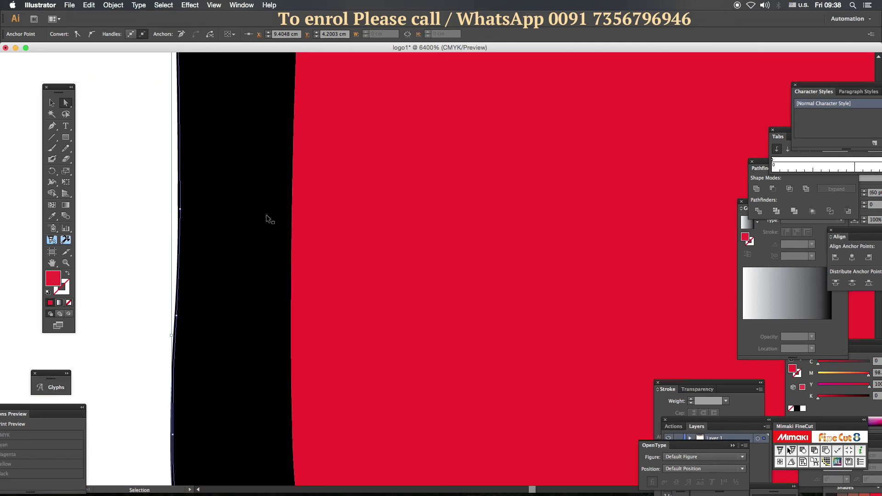
Step: Zoom out to the whole INSULL logo with the Selection tool active and nothing selected
key(super+minus)
key(super+minus)
key(super+minus)
key(super+minus)
key(super+minus)
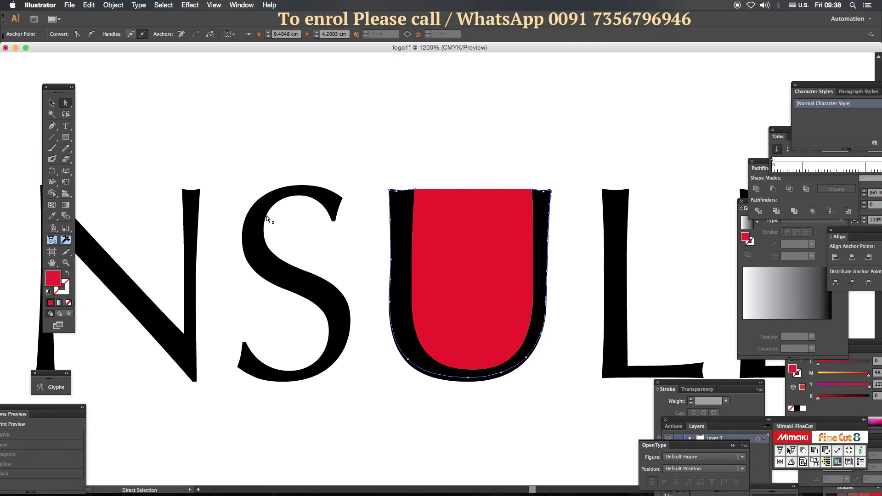
key(minus)
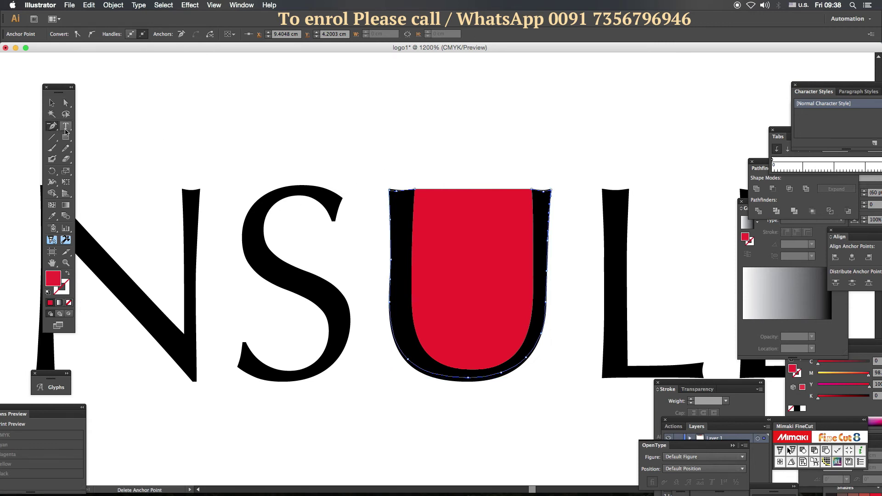
click(52, 103)
click(318, 138)
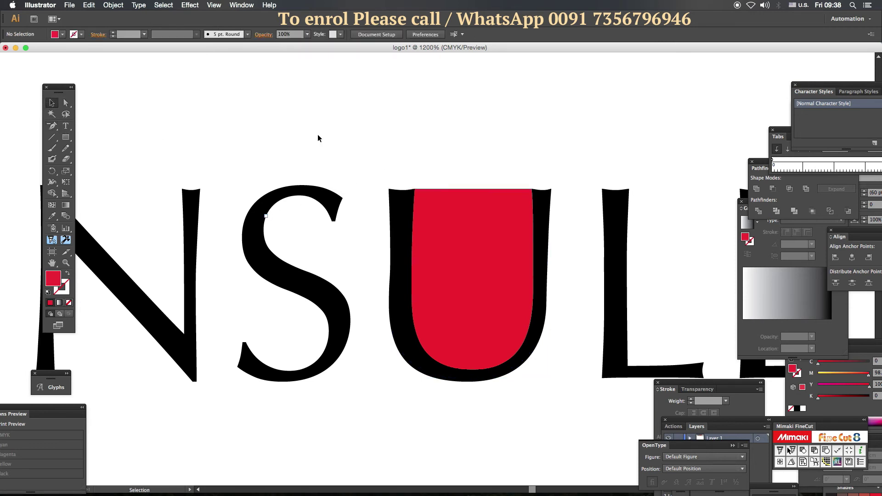
key(super+minus)
key(super+minus)
key(super+minus)
key(super+minus)
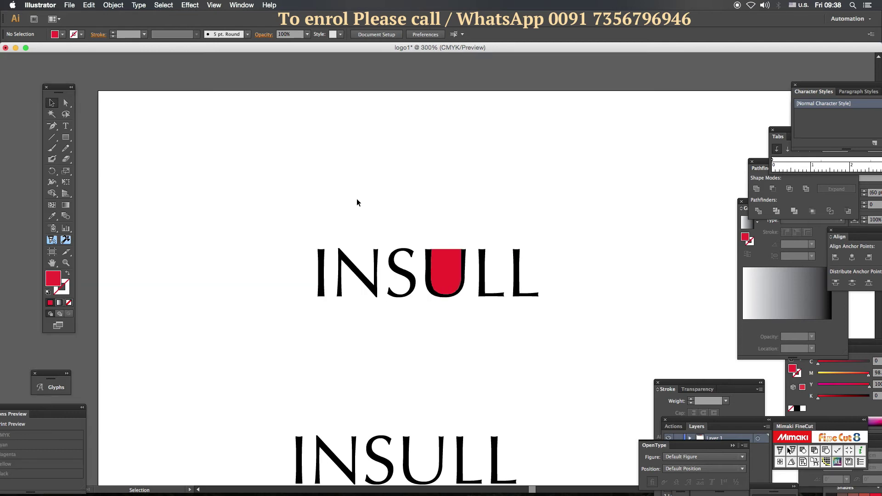
drag(335, 276, 524, 358)
click(522, 358)
Step: Draw a 1 cm by 1 cm circle with the Ellipse tool and move it above the I
click(65, 137)
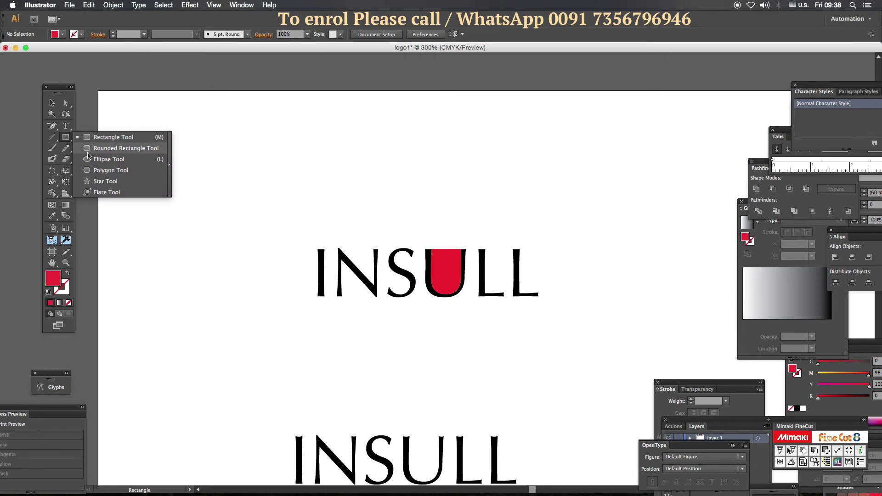
click(91, 160)
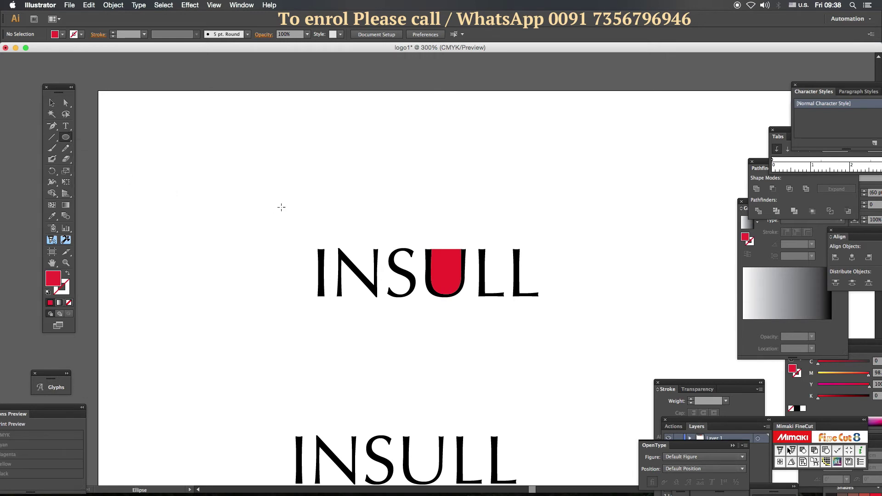
click(305, 234)
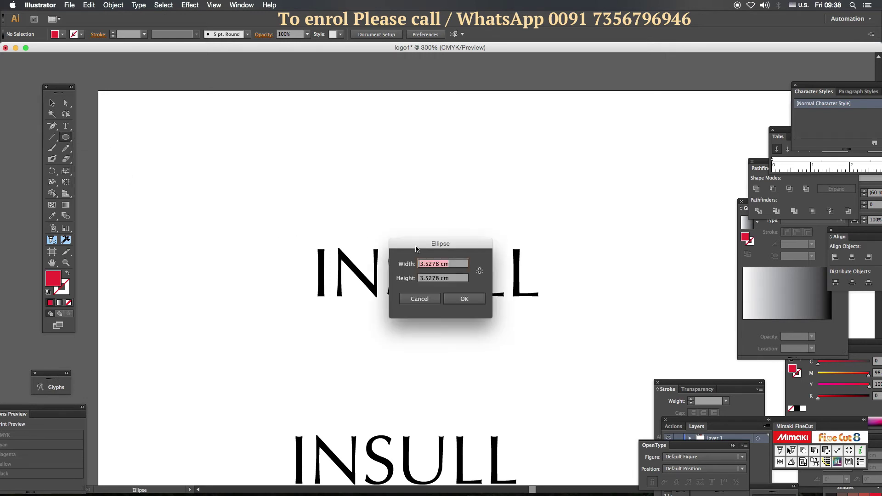
text(1)
key(Tab)
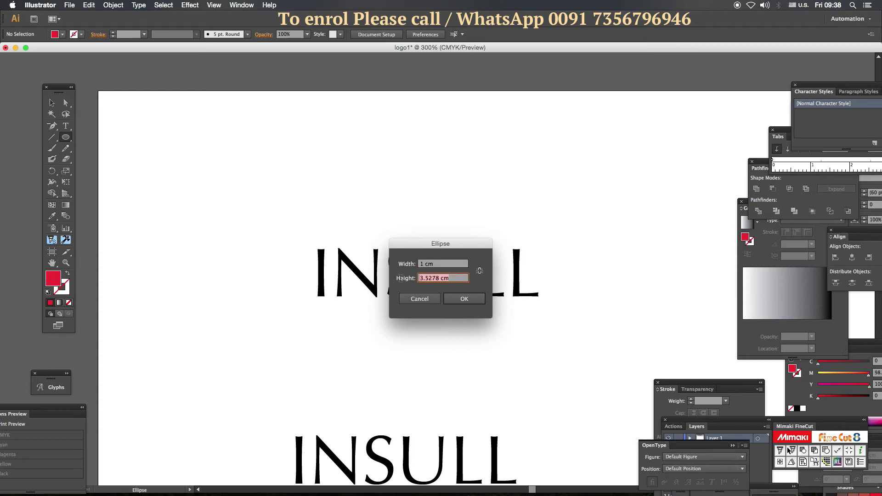
text(1)
click(472, 302)
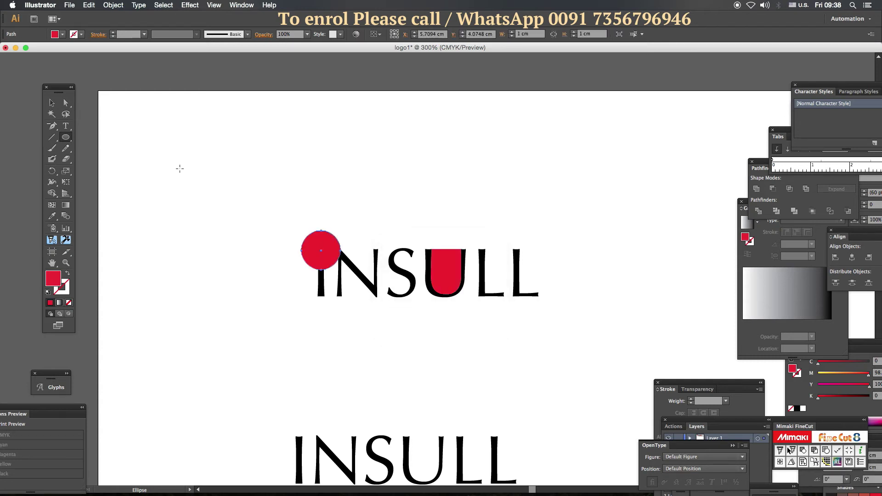
click(52, 102)
mouse_move(307, 241)
mouse_down()
mouse_move(309, 211)
mouse_move(335, 206)
mouse_move(320, 222)
mouse_move(323, 237)
mouse_up()
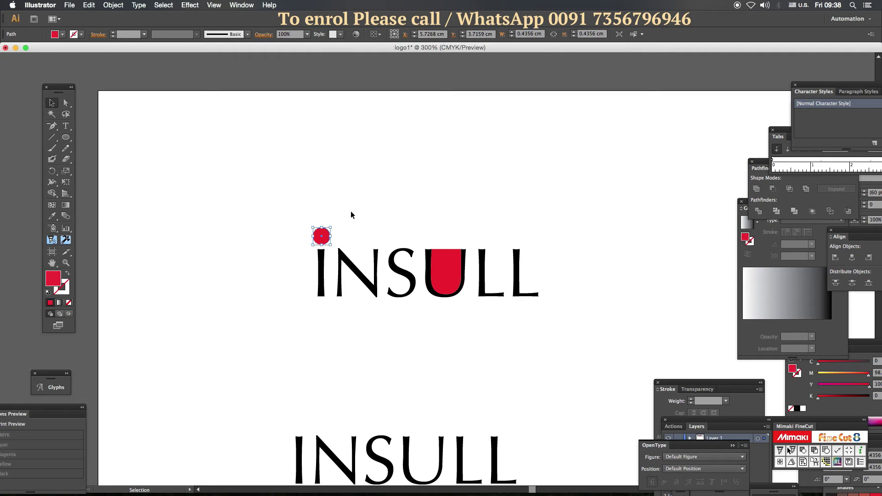
Step: Fill the circle with a fully saturated bright green
double_click(57, 283)
click(393, 256)
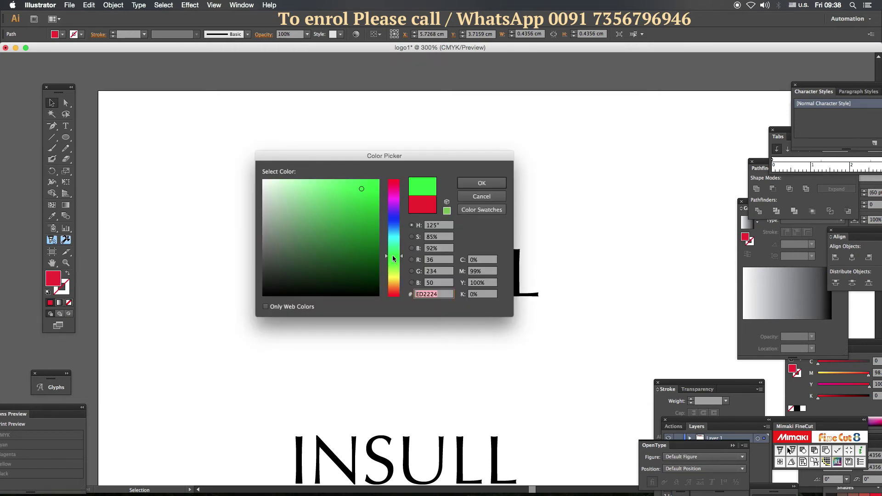
click(394, 260)
drag(369, 213, 378, 178)
click(475, 183)
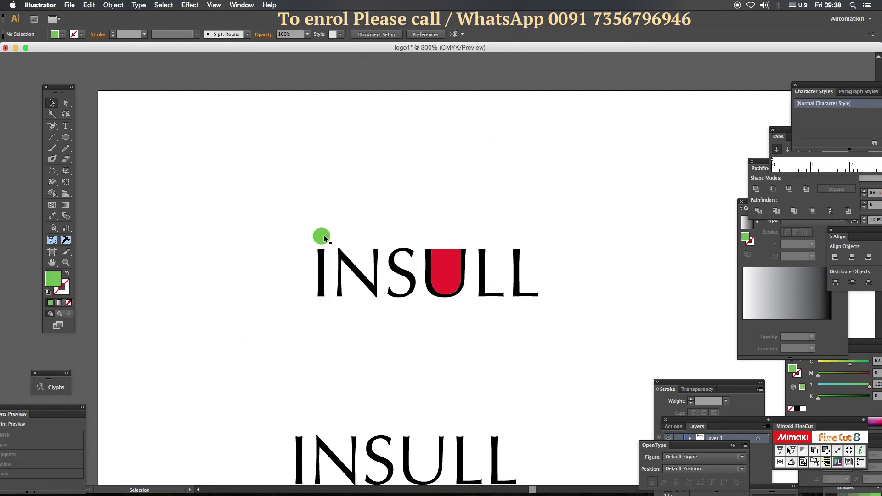
Step: Horizontally centre the green dot over the letter I, then zoom out to the artboard
drag(288, 215, 326, 318)
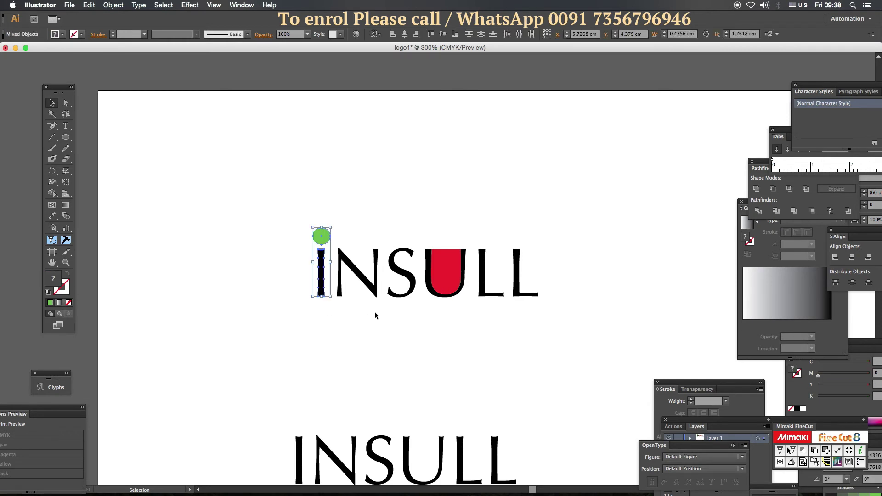
shift+click(320, 276)
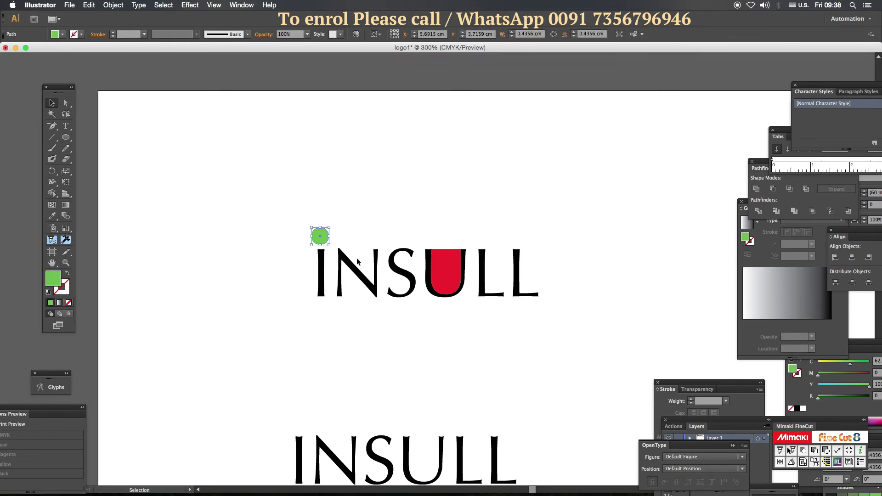
drag(295, 205, 332, 303)
drag(298, 223, 324, 311)
click(406, 35)
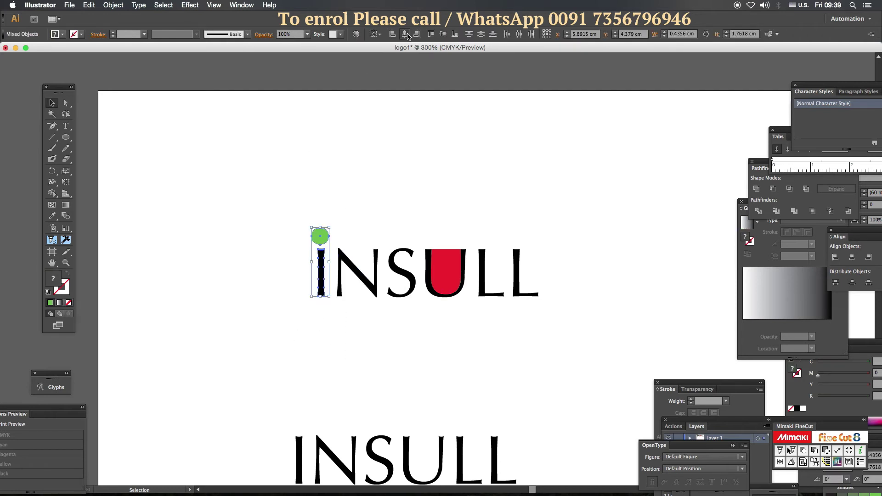
click(445, 144)
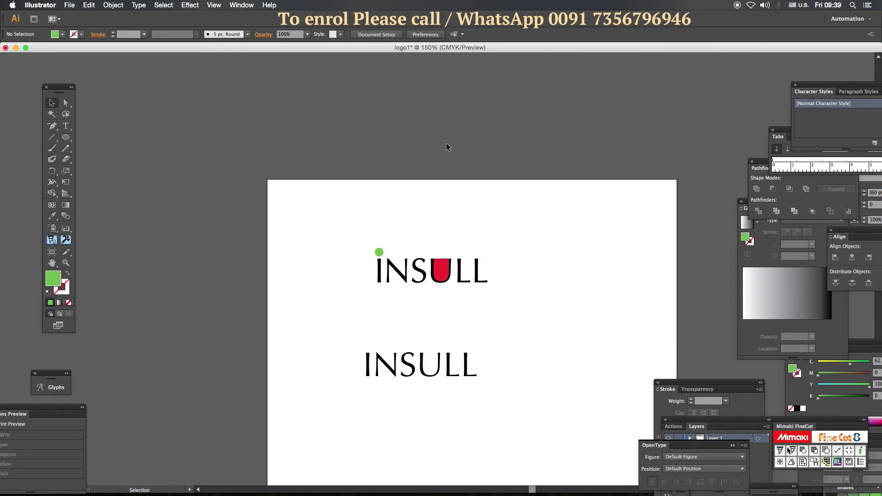
key(super+minus)
key(super+minus)
drag(530, 263, 522, 249)
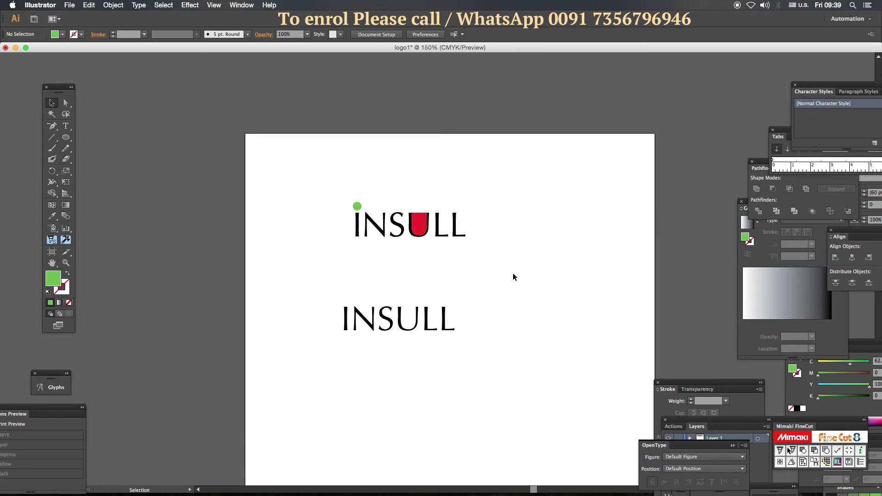
Step: Move the lower INSULL text off the artboard to the left
drag(321, 293, 518, 372)
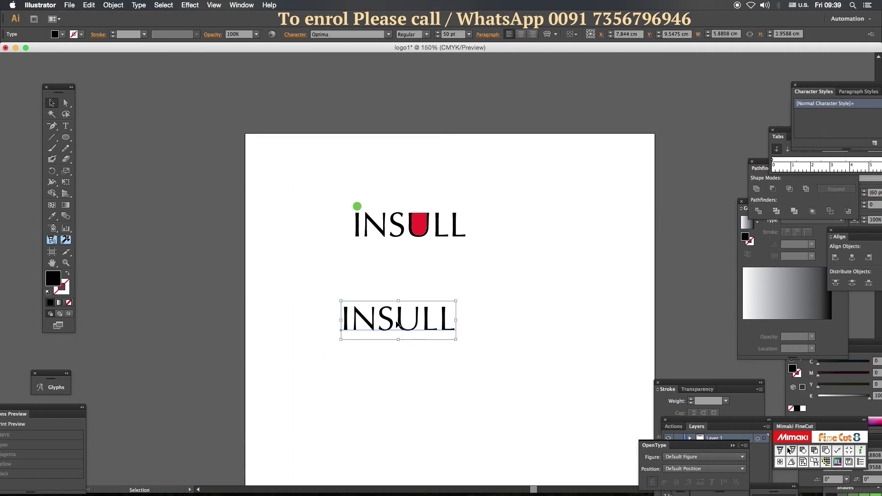
drag(397, 324, 148, 288)
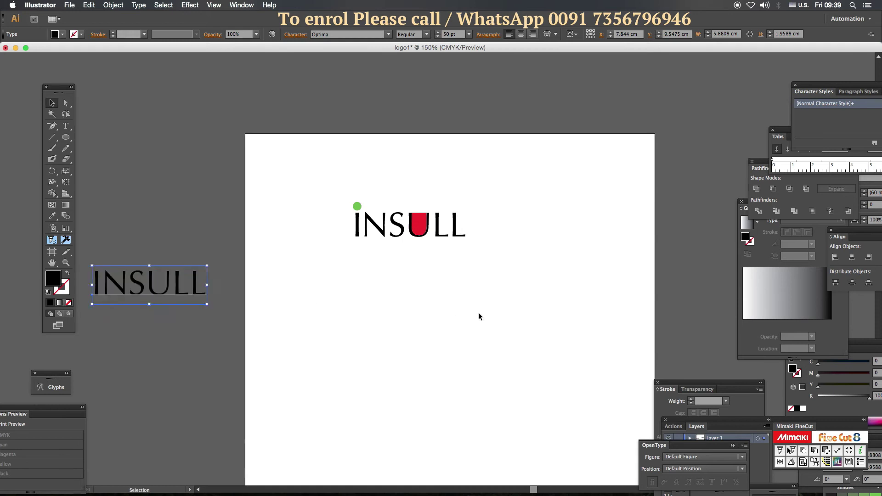
drag(390, 291, 431, 325)
click(432, 325)
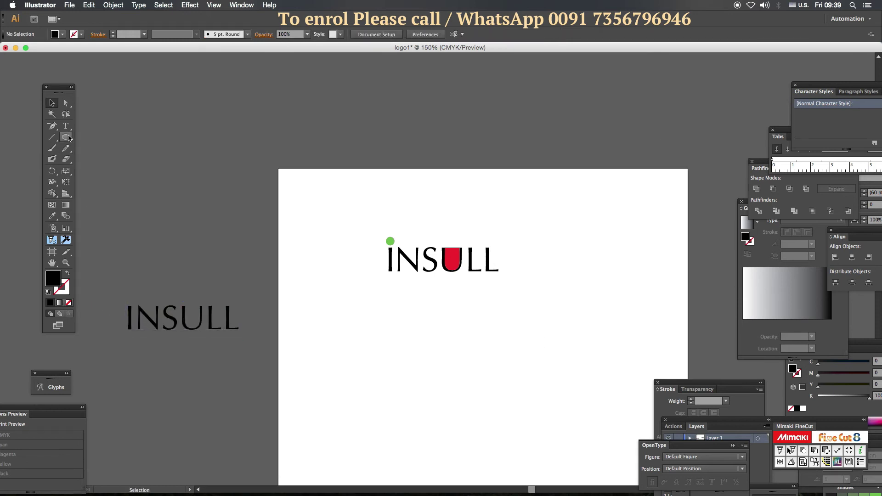
Step: Type the tagline 'ONLINE-GRAPHIC DES' and scale it to fit beneath INSULL
click(66, 126)
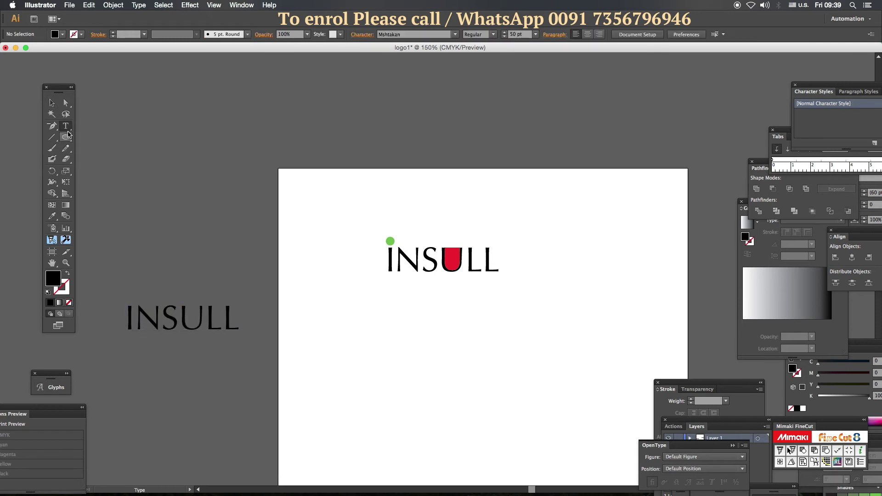
click(434, 329)
text(ON)
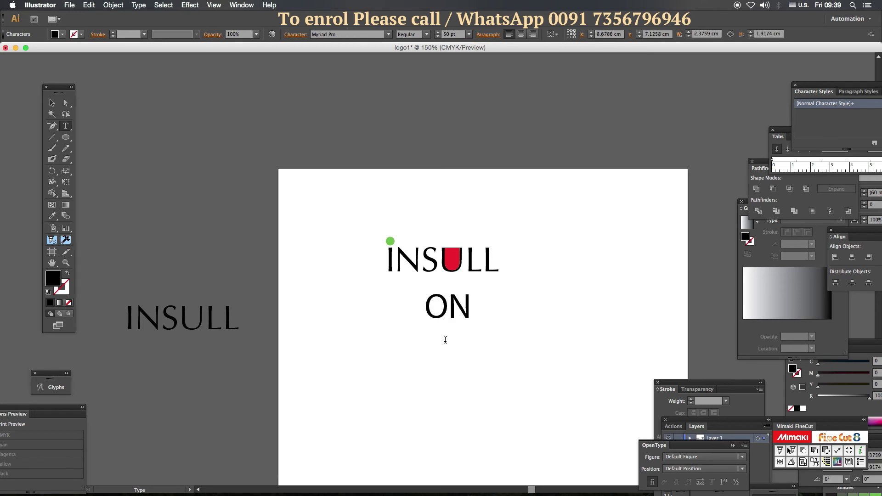
text(LINE)
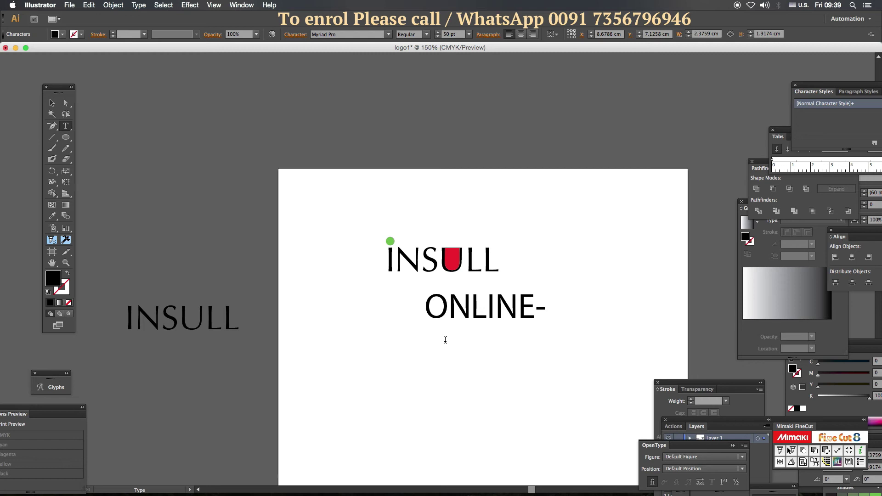
text(-GRAP)
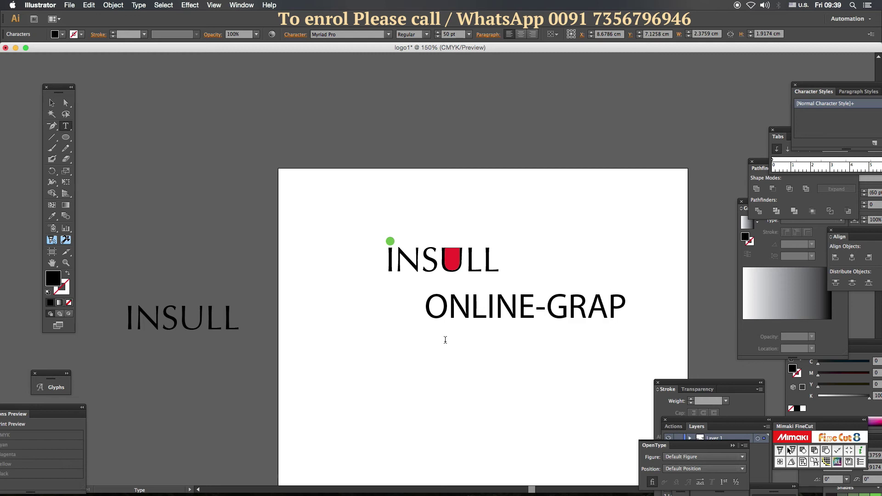
text(HIC)
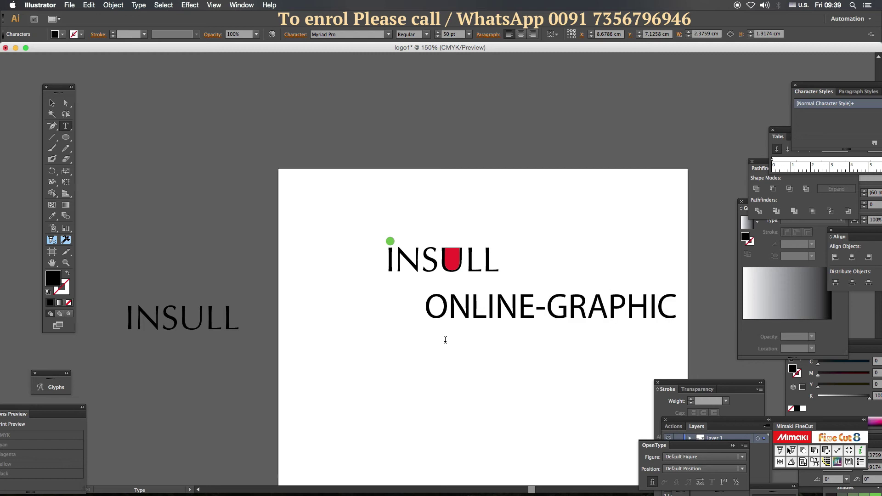
text( DES)
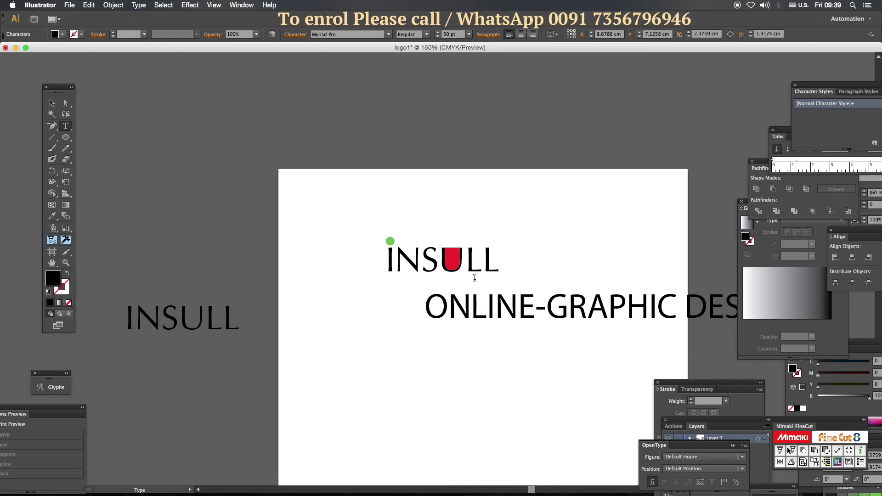
key(Escape)
drag(422, 347, 315, 403)
drag(510, 354, 507, 325)
drag(682, 350, 442, 285)
Step: Append 'TRAINING' to the end of the tagline
key(t)
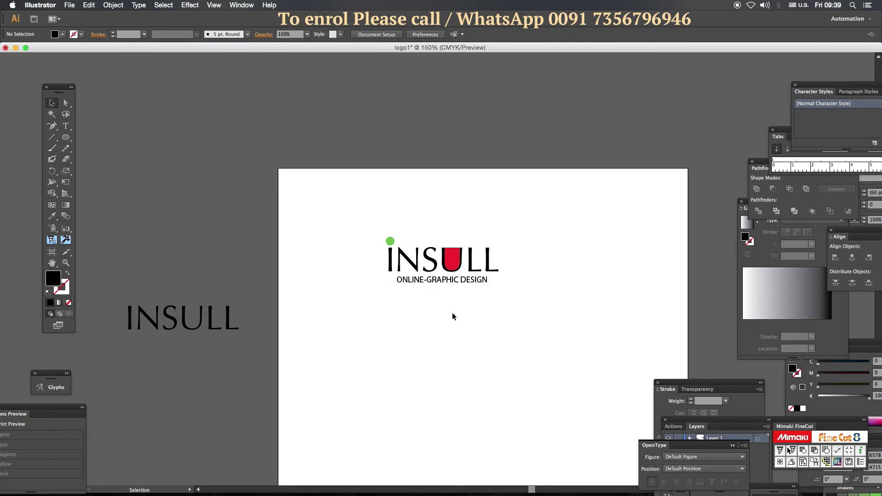
click(486, 280)
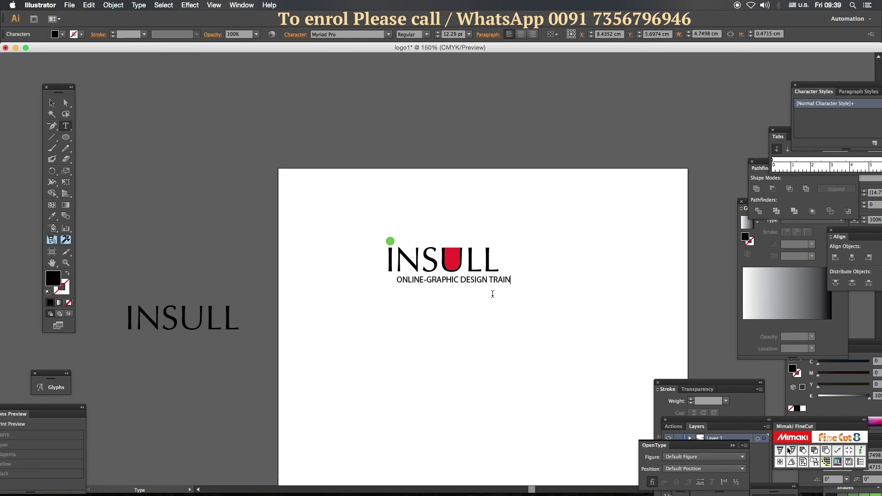
text(TRAINING)
click(52, 102)
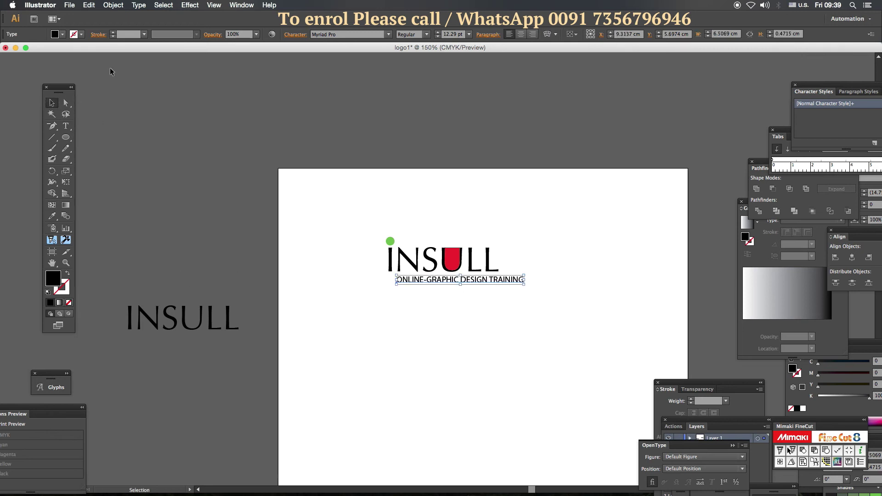
Step: Run Check Spelling, ignore INSULL, and change ONLINE-GRAPHIC to ON LINE-GRAPHIC
click(94, 6)
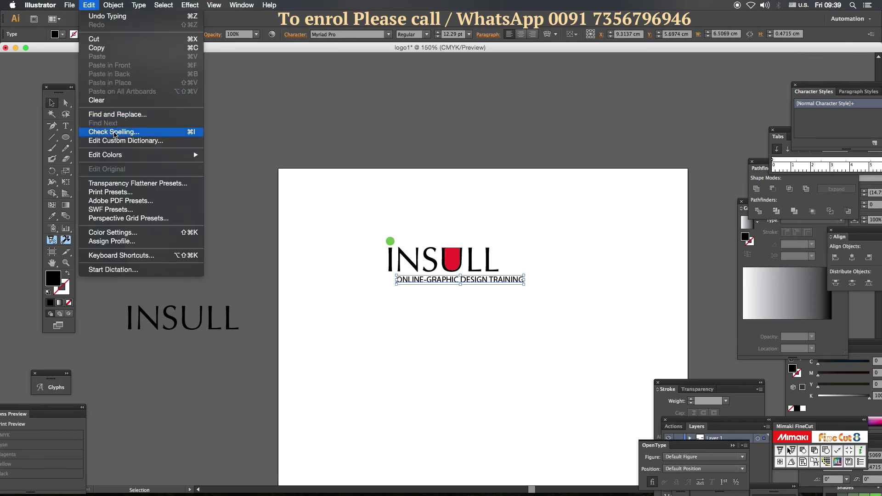
click(113, 133)
click(630, 298)
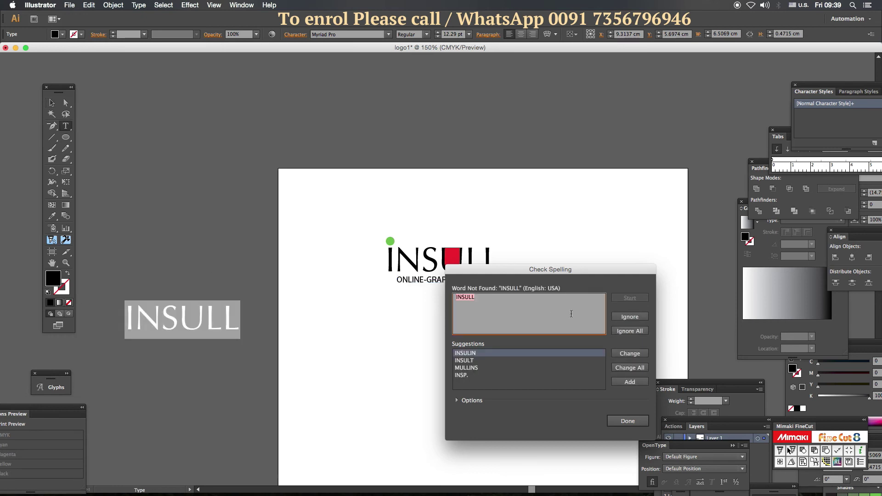
click(629, 316)
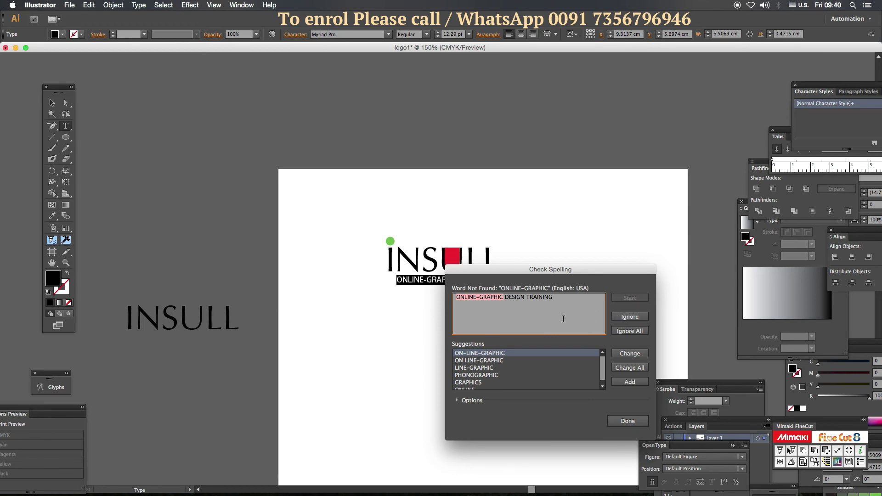
click(500, 368)
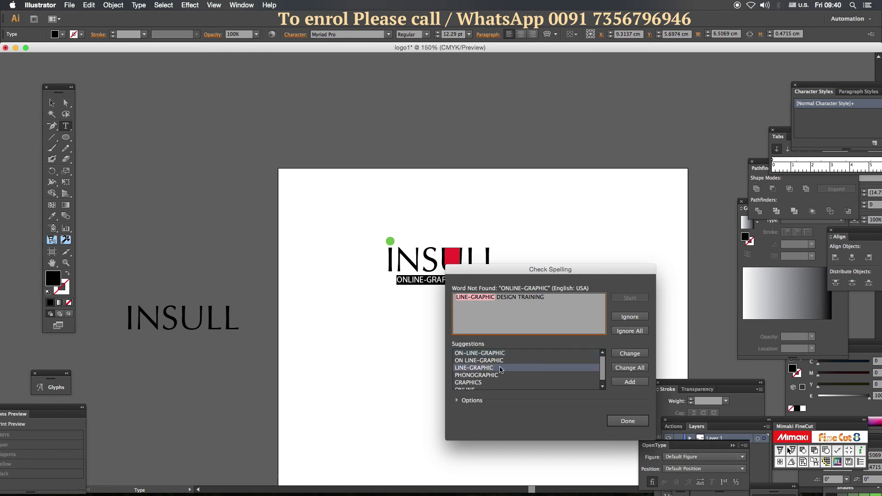
click(493, 361)
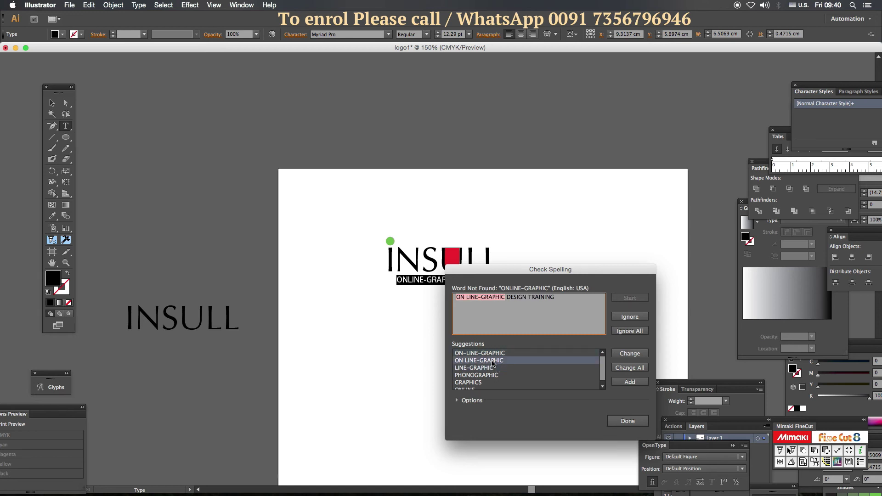
click(637, 358)
click(636, 418)
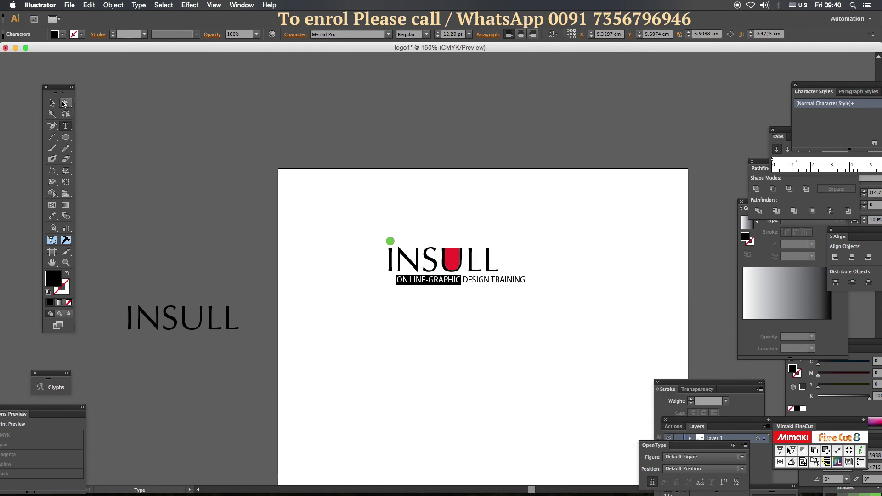
Step: Nudge the tagline left and scale it down to INSULL's width, about 10.85 pt
click(52, 102)
drag(417, 281, 408, 281)
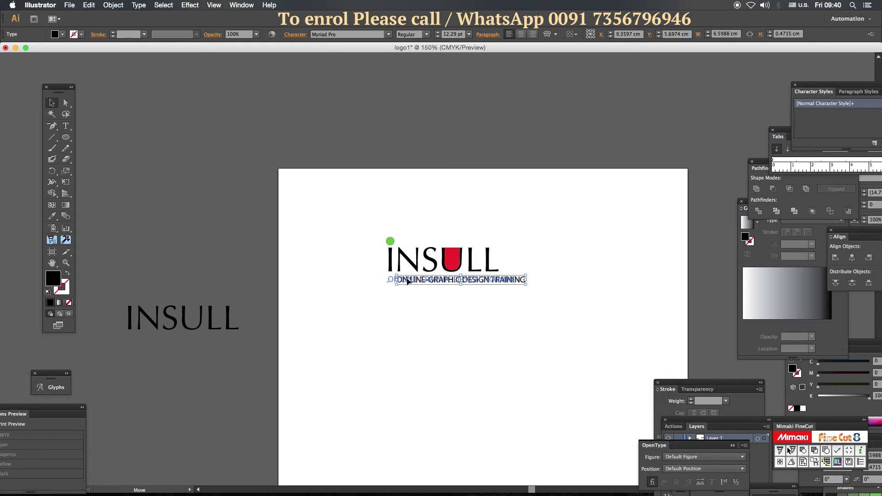
drag(516, 284, 501, 284)
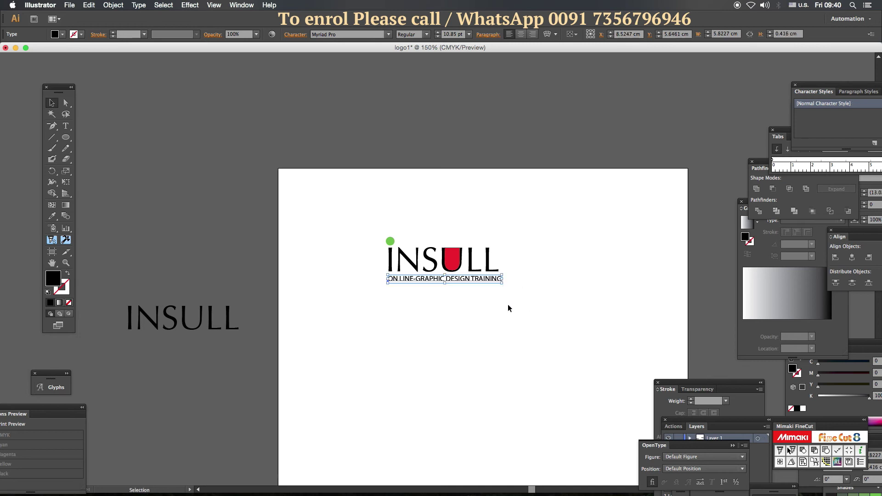
click(507, 304)
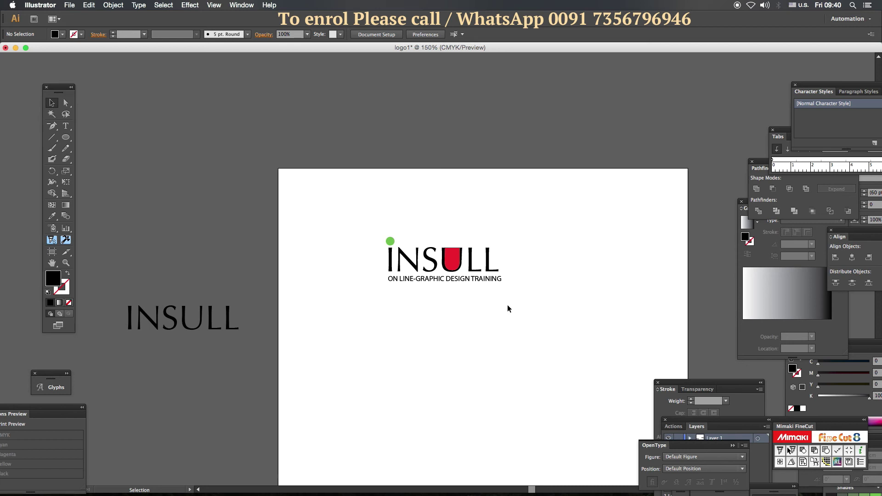
Step: Narrow the tagline text slightly
drag(353, 218, 572, 315)
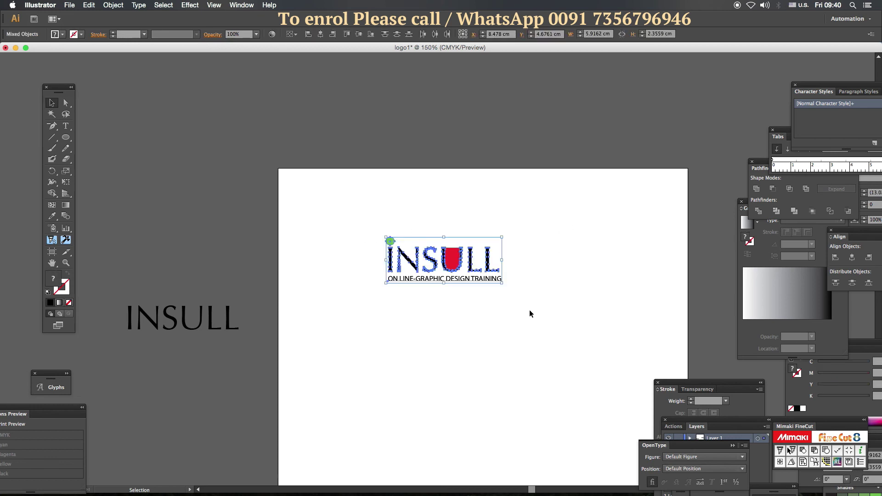
click(505, 298)
click(482, 279)
drag(502, 280, 503, 283)
click(523, 294)
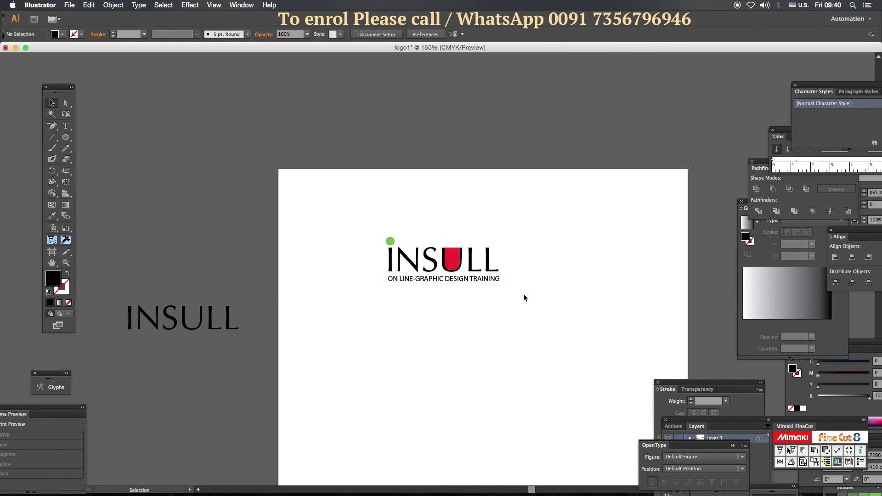
Step: Select the INSULL group and tagline together and apply Horizontal Align Center
drag(501, 232, 372, 263)
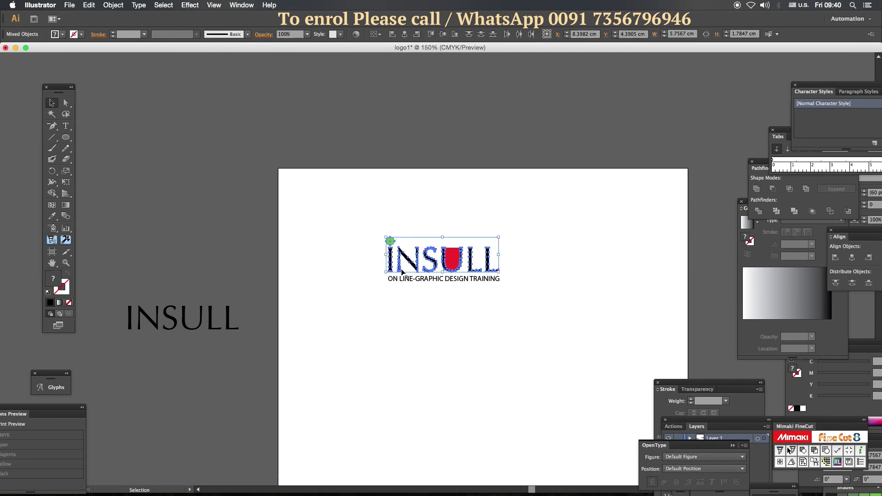
click(468, 321)
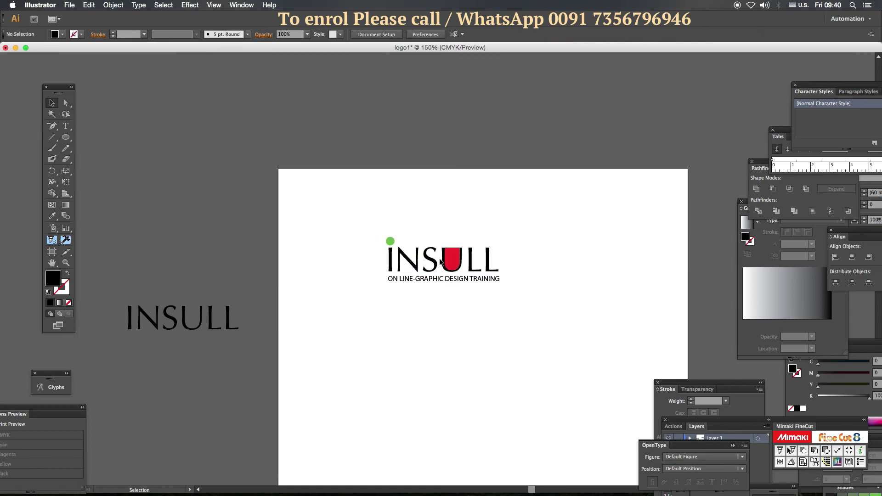
key(super+z)
click(457, 308)
click(453, 277)
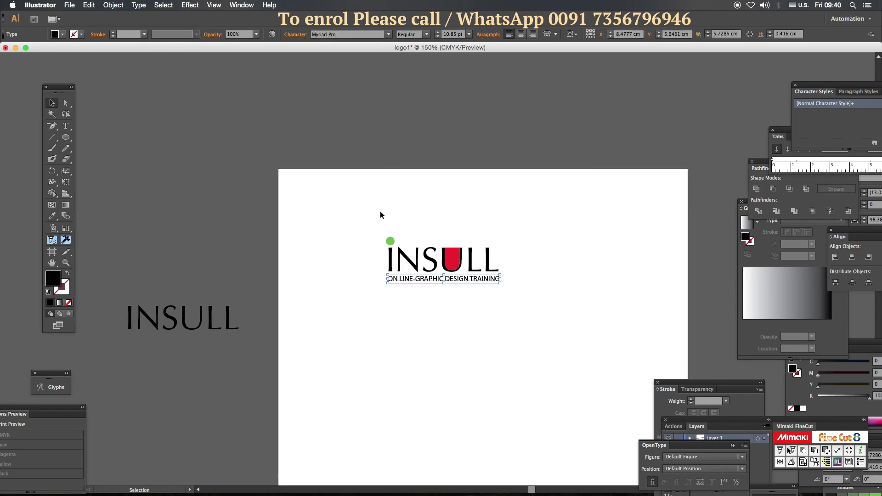
drag(380, 211, 480, 300)
click(321, 34)
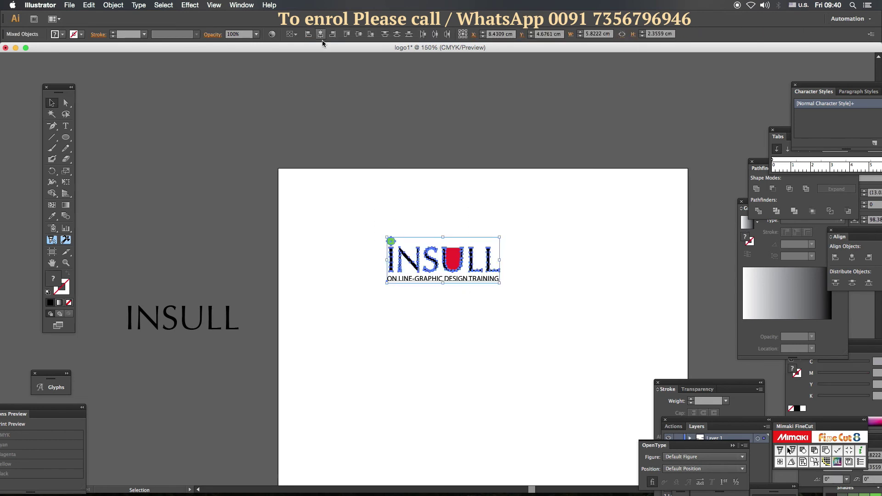
click(527, 235)
drag(527, 236, 329, 320)
click(586, 361)
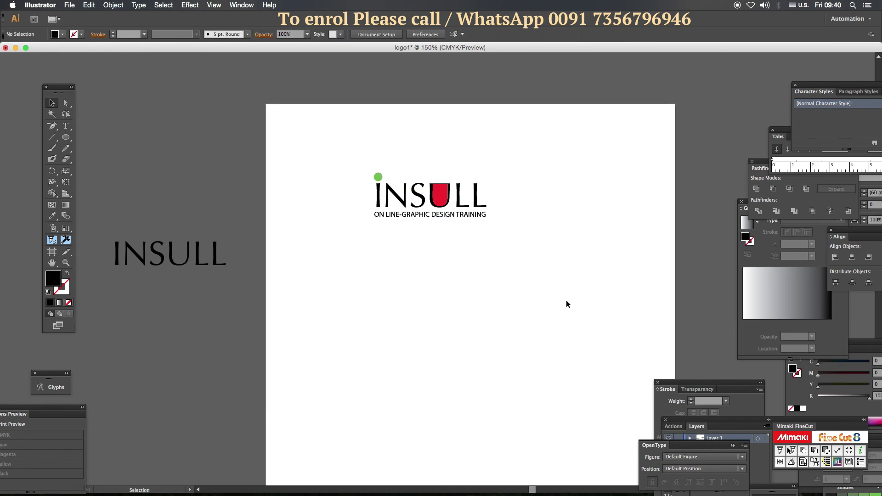
Step: Crop the artboard's top, bottom, right and left edges tightly around the logo
key(super+minus)
key(super+minus)
key(super+minus)
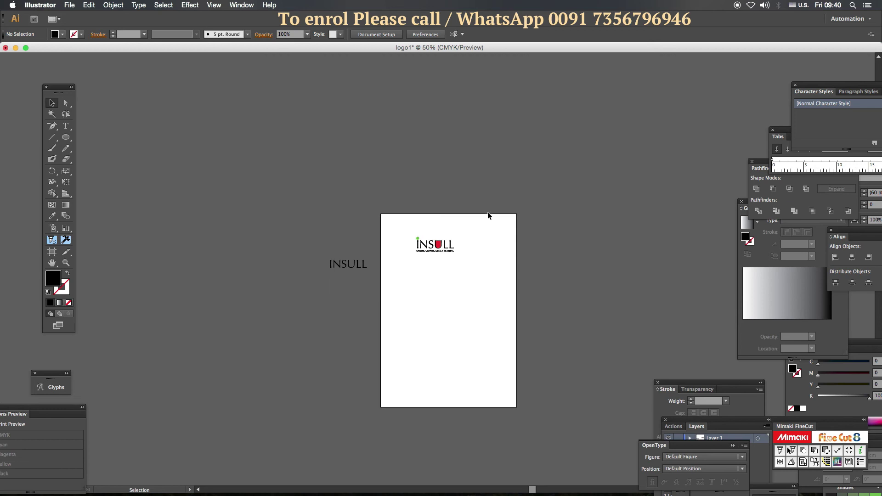
drag(487, 213, 398, 278)
click(452, 311)
click(390, 35)
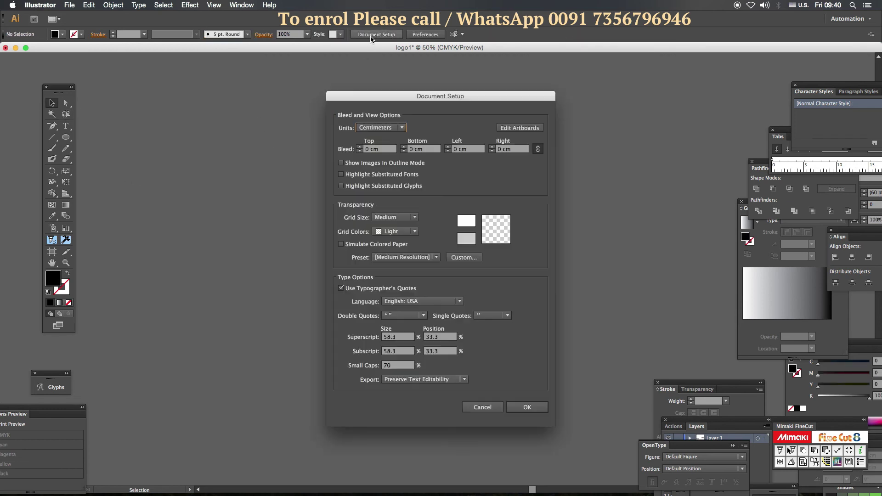
click(514, 127)
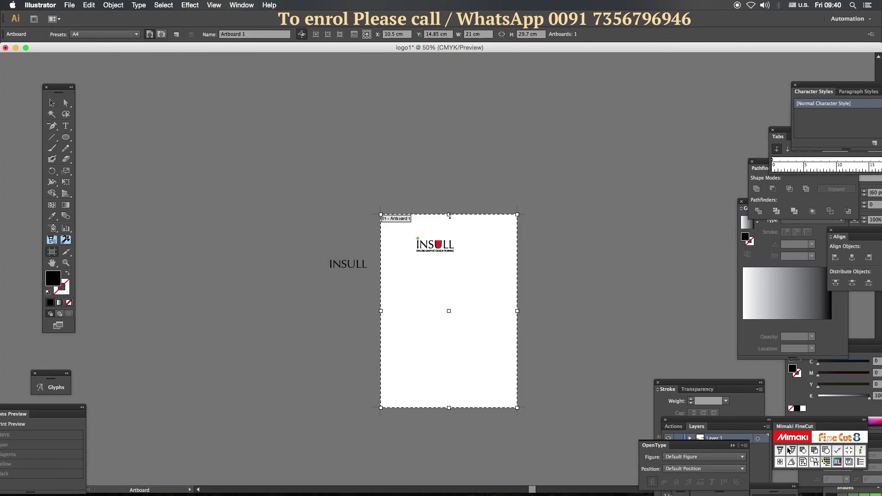
drag(449, 214, 449, 234)
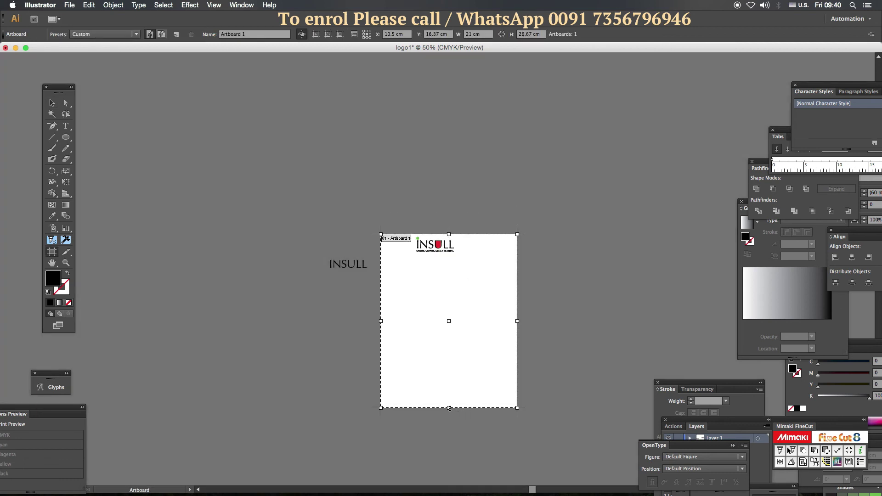
drag(450, 408, 465, 256)
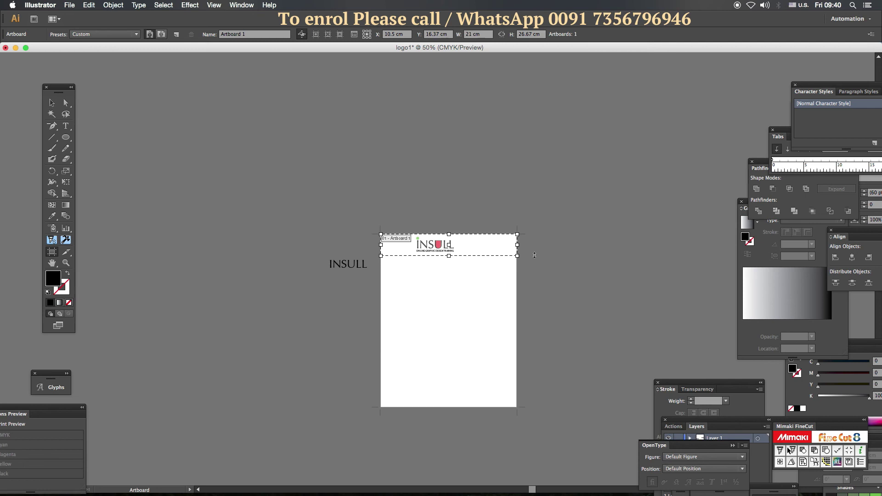
drag(534, 255, 462, 245)
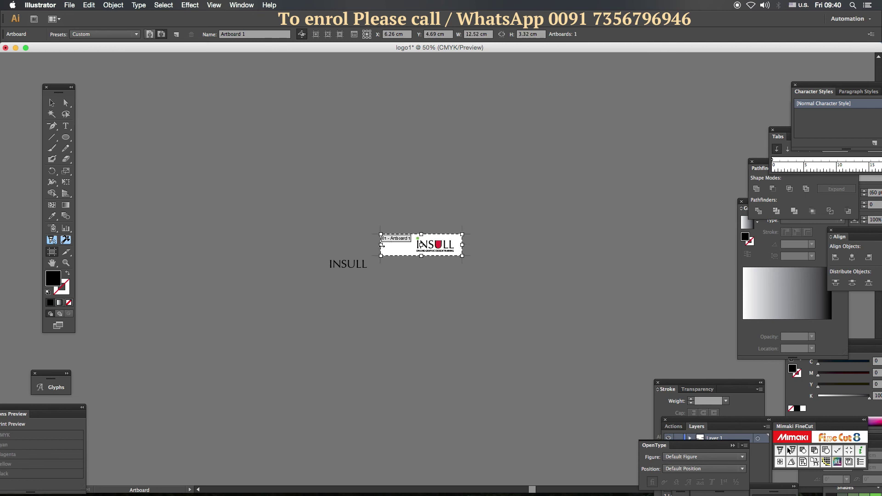
drag(381, 245, 413, 245)
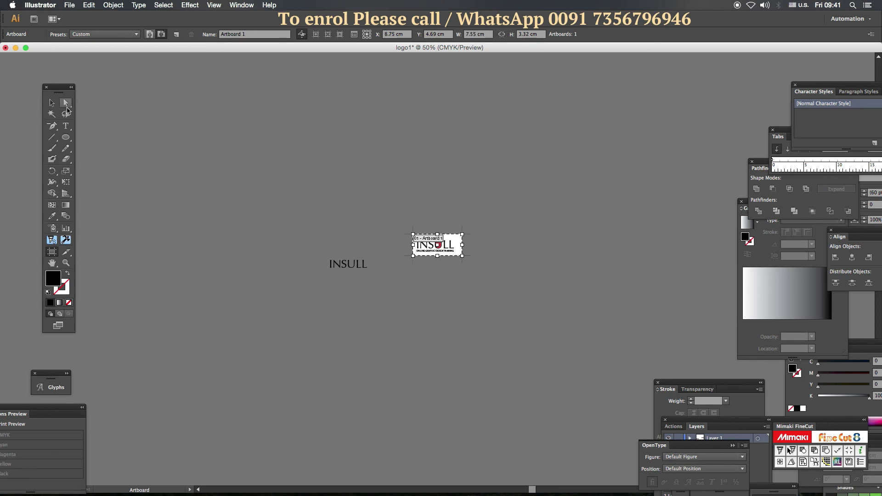
click(52, 102)
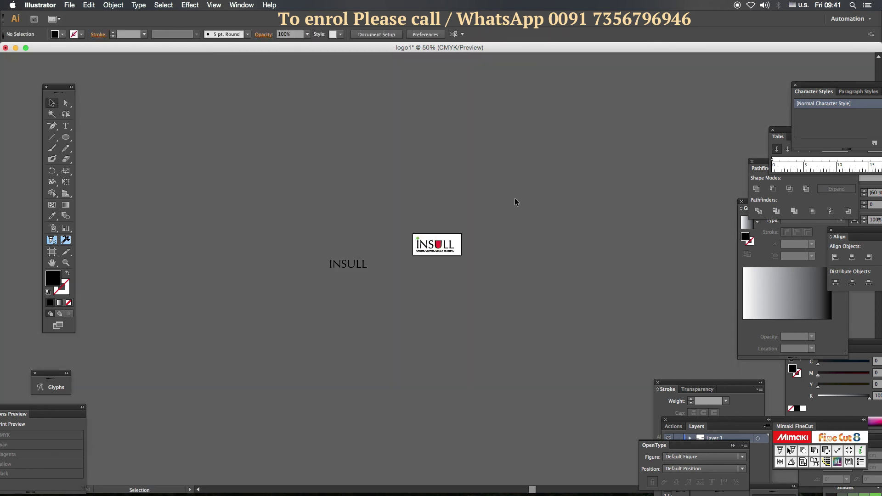
Step: Select the whole logo group and nudge it one step right with the arrow key
key(super+equal)
key(super+equal)
key(super+equal)
scroll(561, 230, up, 2)
scroll(560, 229, right, 2)
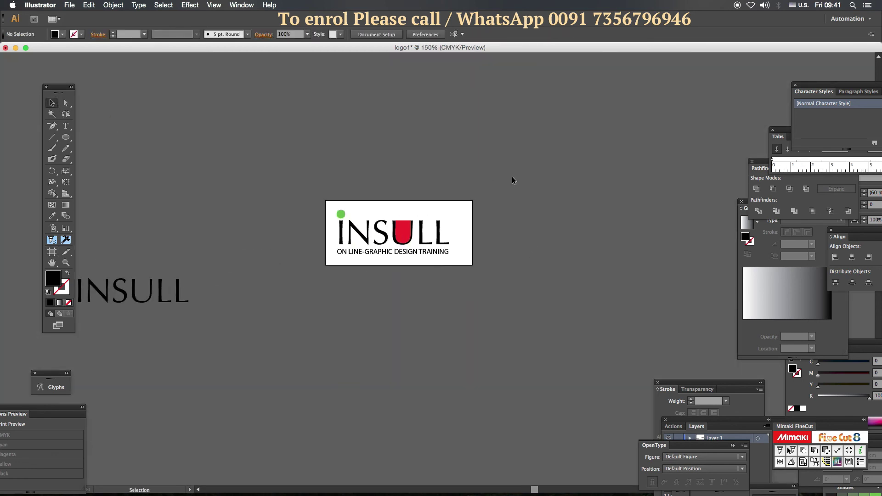
drag(513, 181, 310, 271)
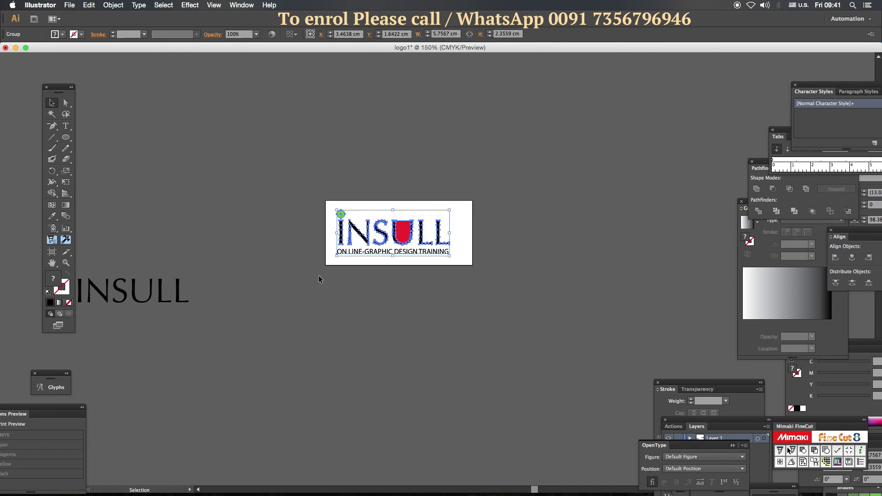
key(Right)
key(Right)
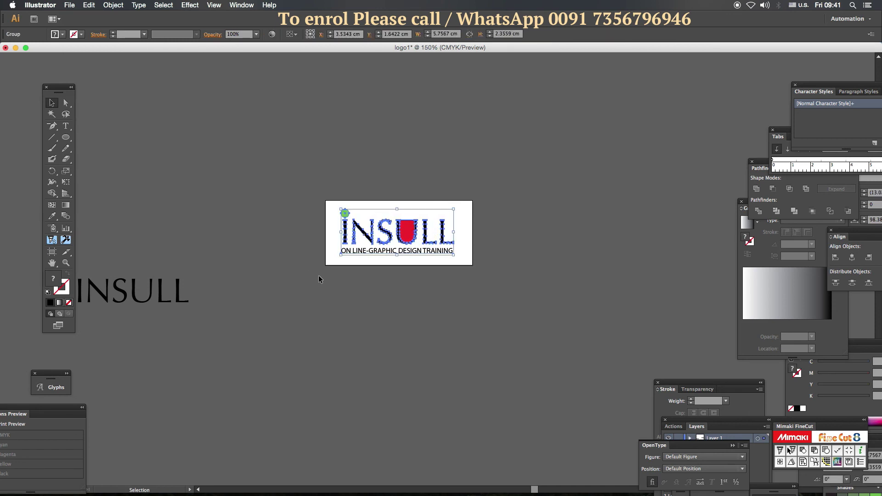
click(318, 276)
scroll(488, 286, down, 1)
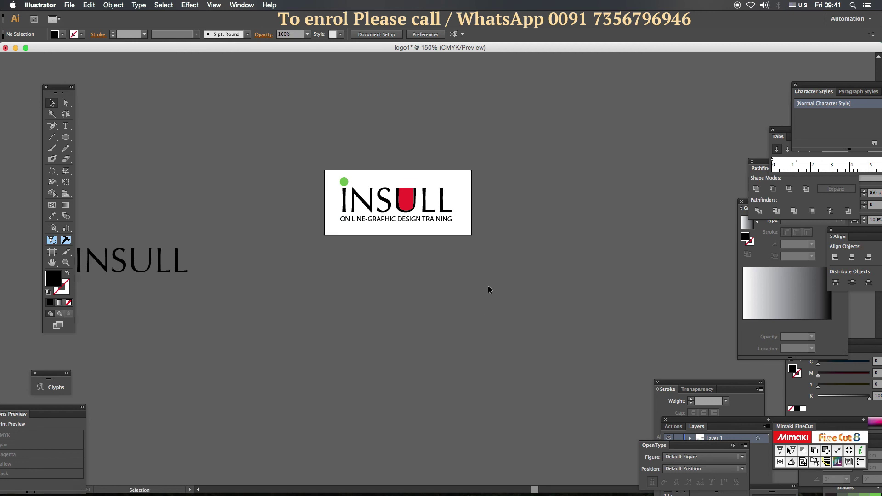
Step: Save the document as logo1.ai on the Desktop with default Illustrator options
key(super+shift+s)
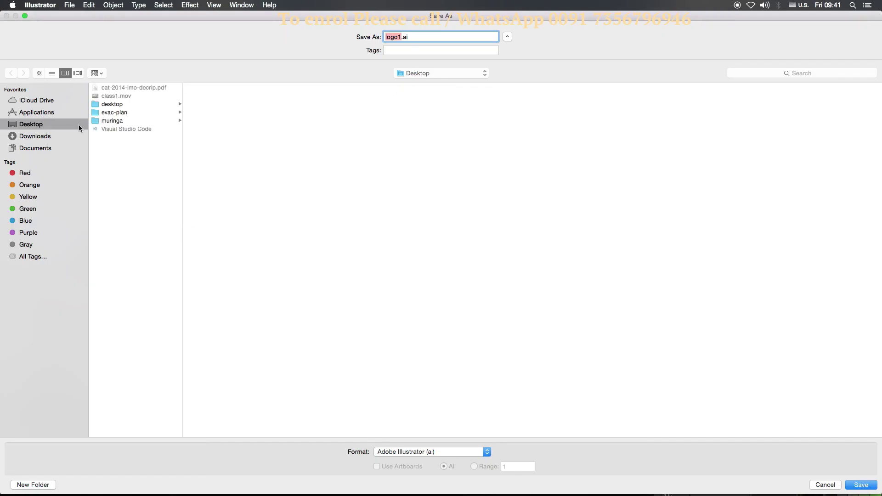
click(867, 488)
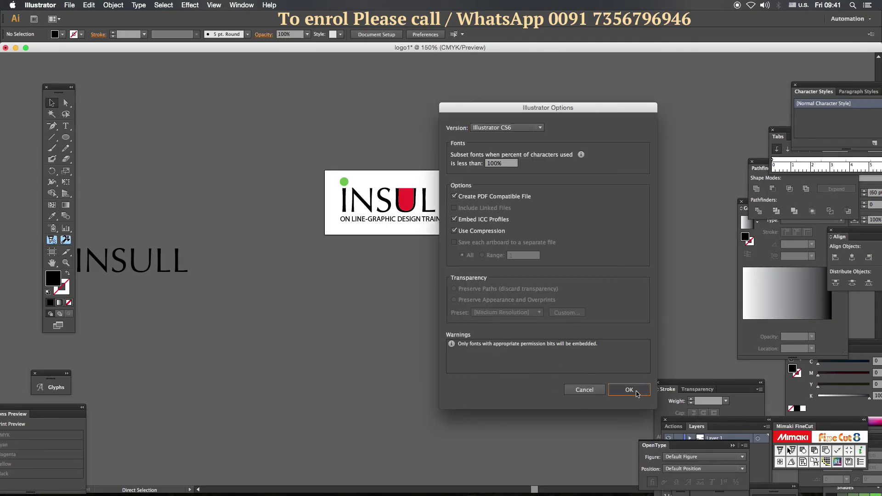
click(629, 389)
Step: Export the logo to the Desktop as logo1.jpg in JPEG format, accepting the JPEG options
click(73, 6)
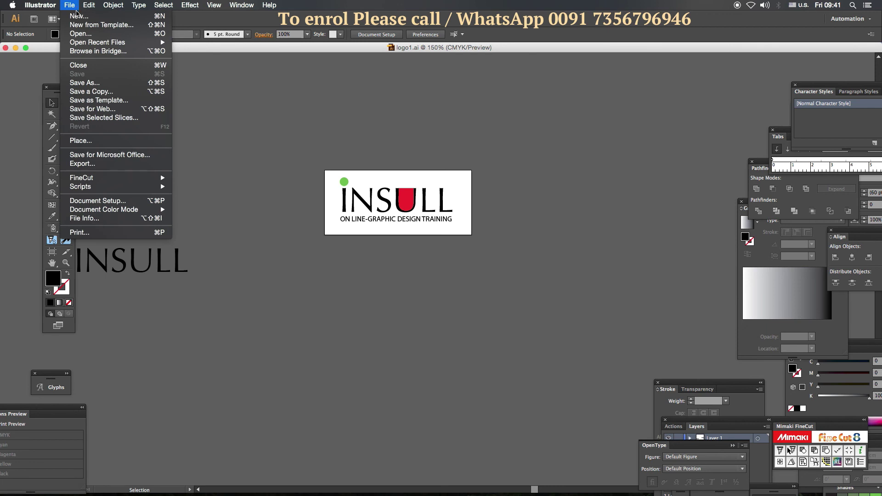
click(96, 166)
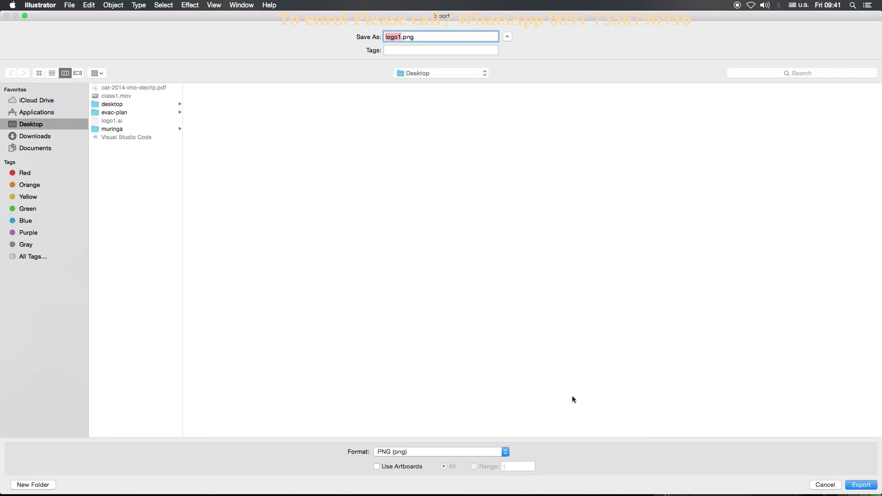
click(409, 451)
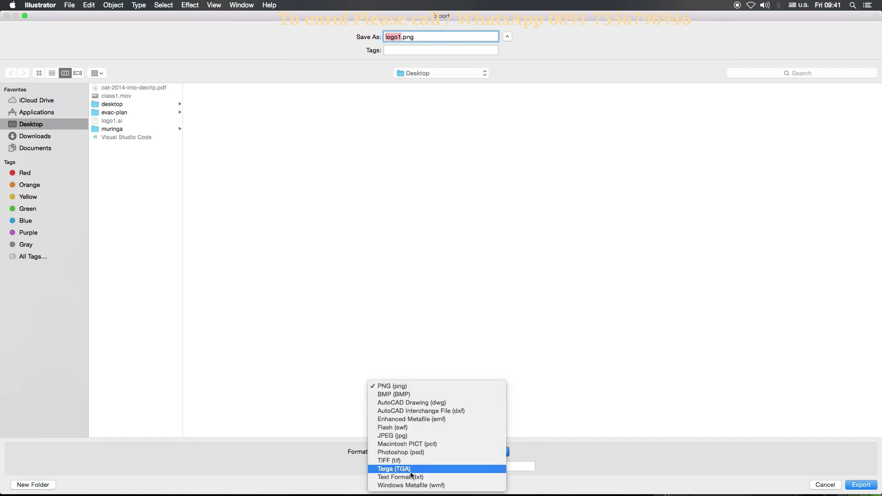
click(403, 435)
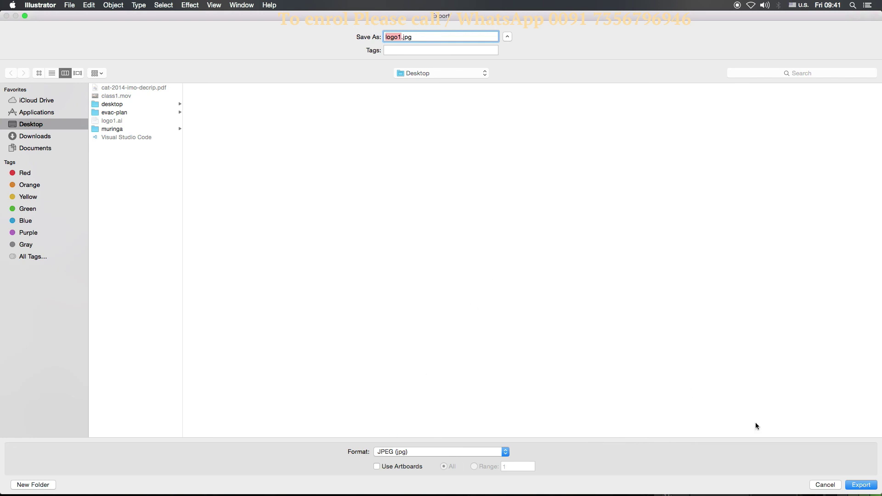
click(862, 485)
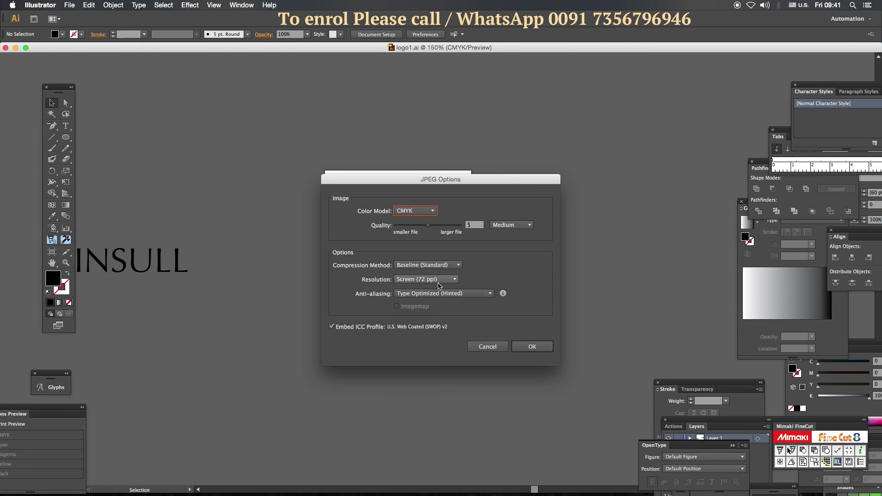
click(531, 347)
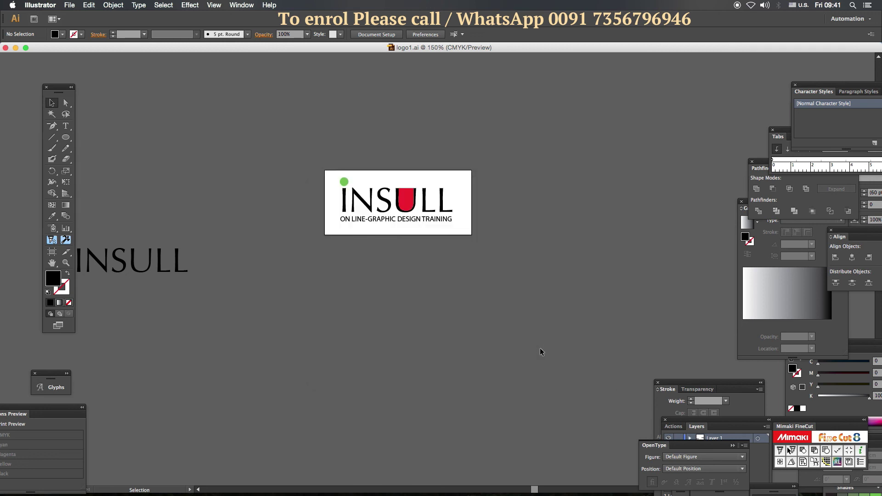
Step: Open logo1.jpg from the desktop in Preview to inspect it, close it, and return to Illustrator
click(15, 47)
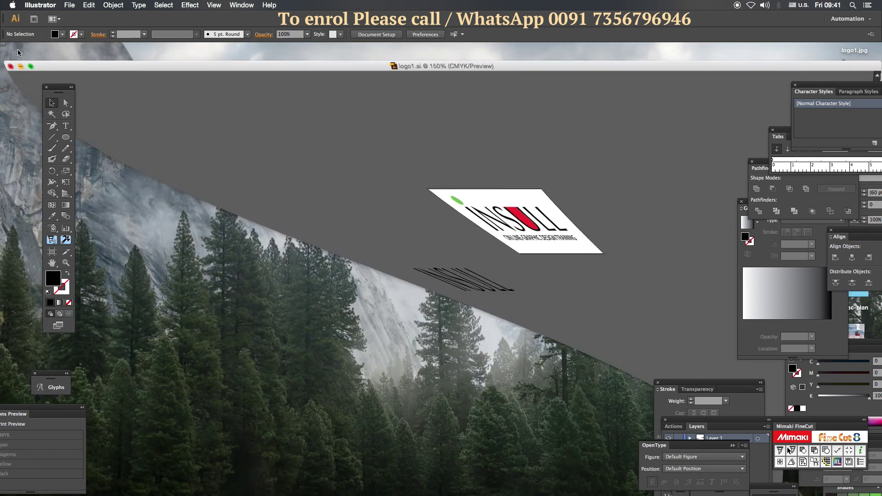
click(34, 49)
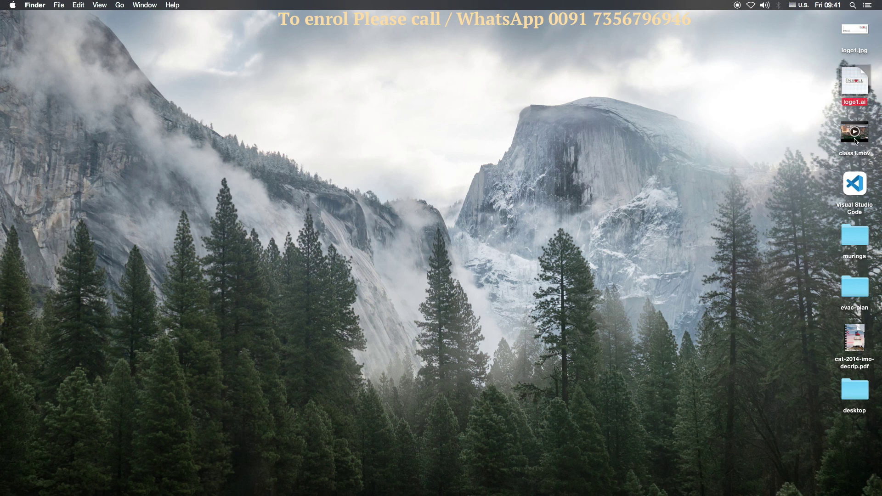
click(847, 104)
double_click(854, 31)
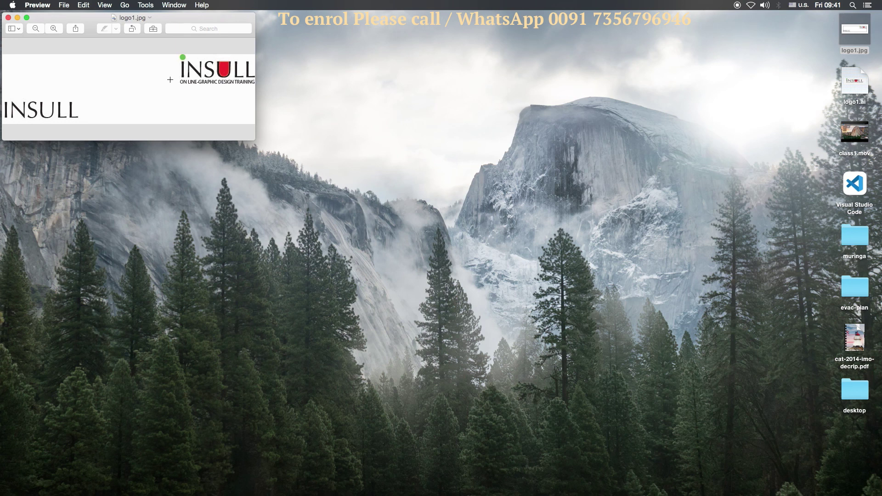
drag(254, 140, 488, 311)
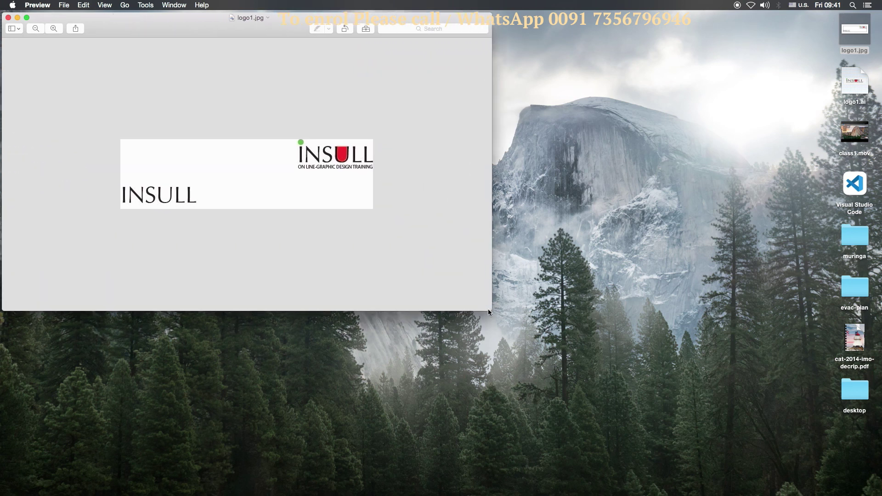
click(8, 17)
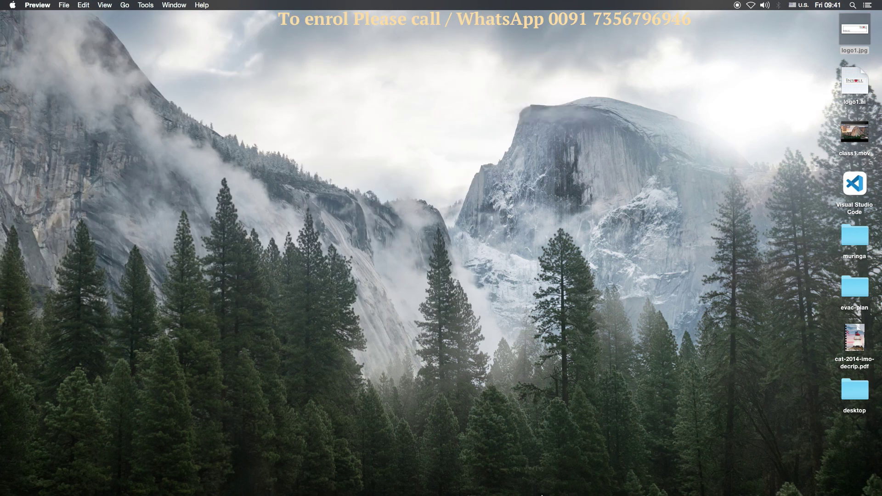
mouse_move(542, 494)
click(561, 469)
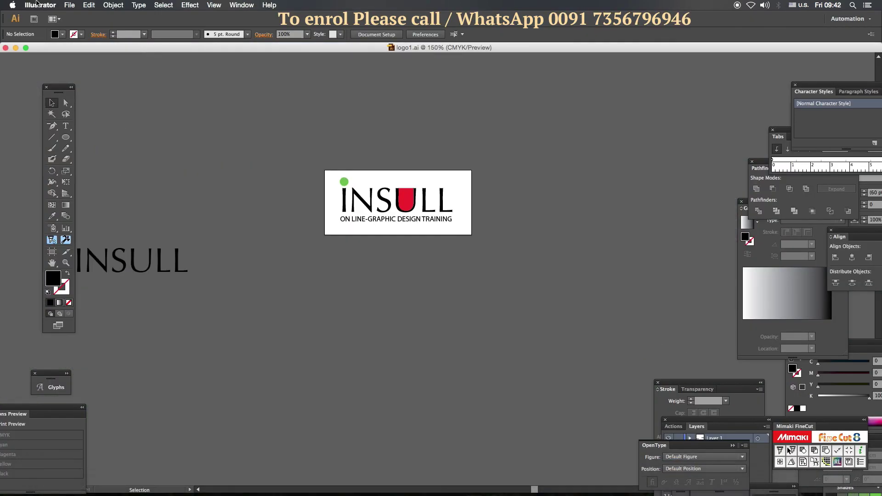
Step: Save for Web as a JPEG clipped to the artboard, overwriting logo1.jpg on the Desktop
click(70, 5)
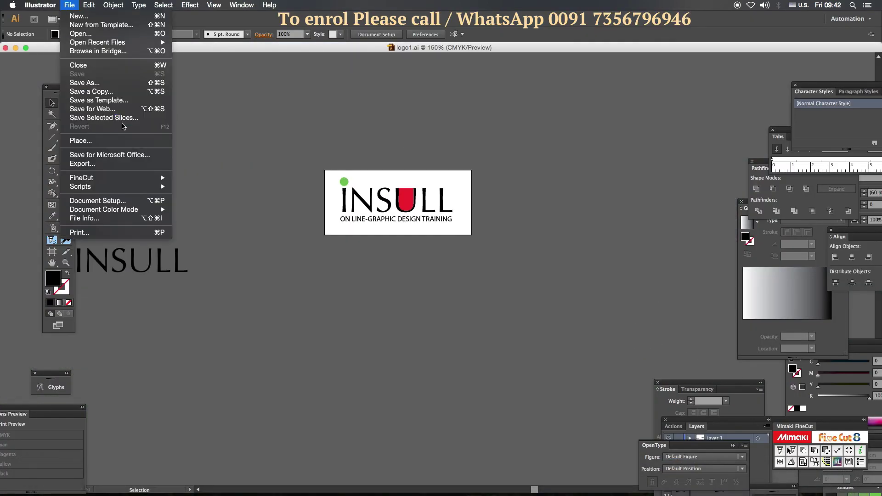
click(116, 108)
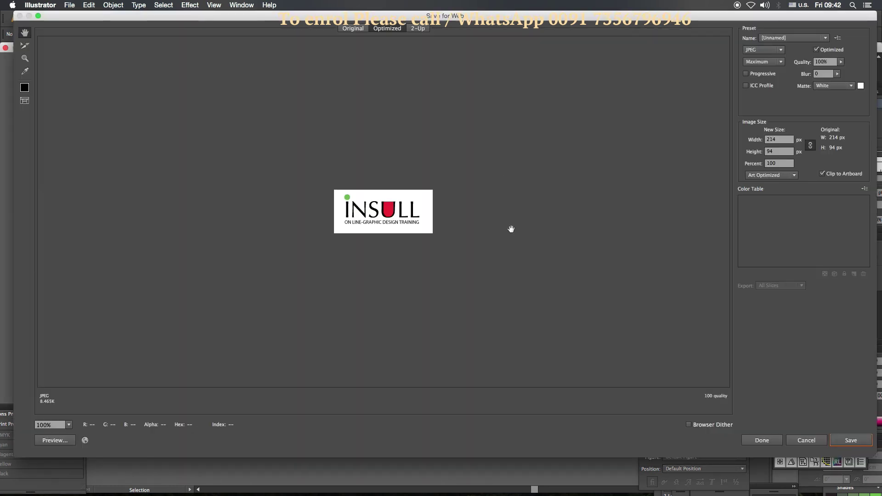
click(866, 442)
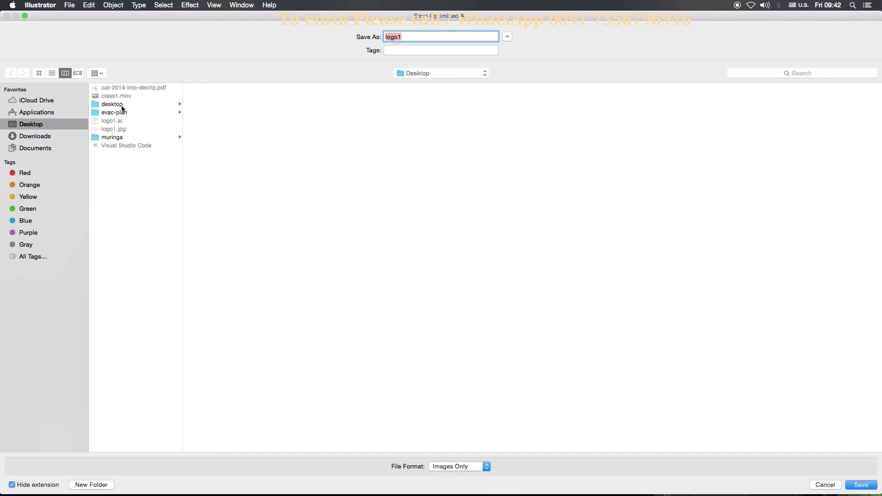
click(122, 106)
click(30, 126)
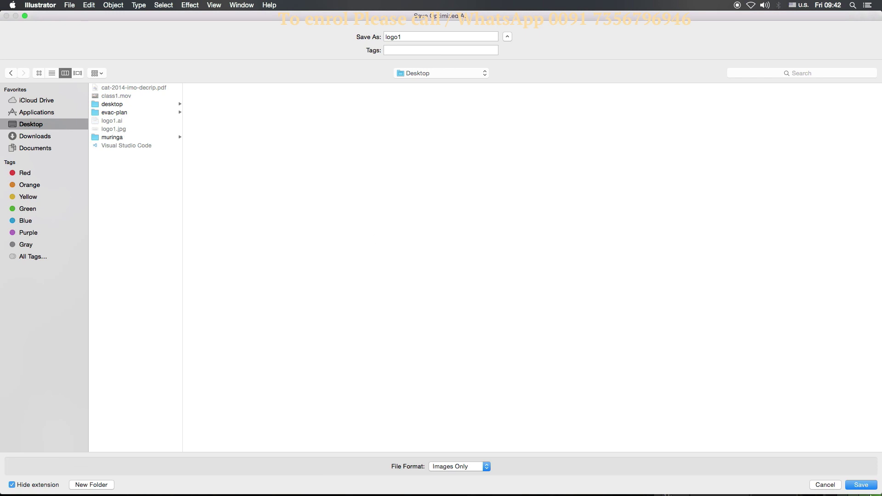
click(862, 486)
click(495, 77)
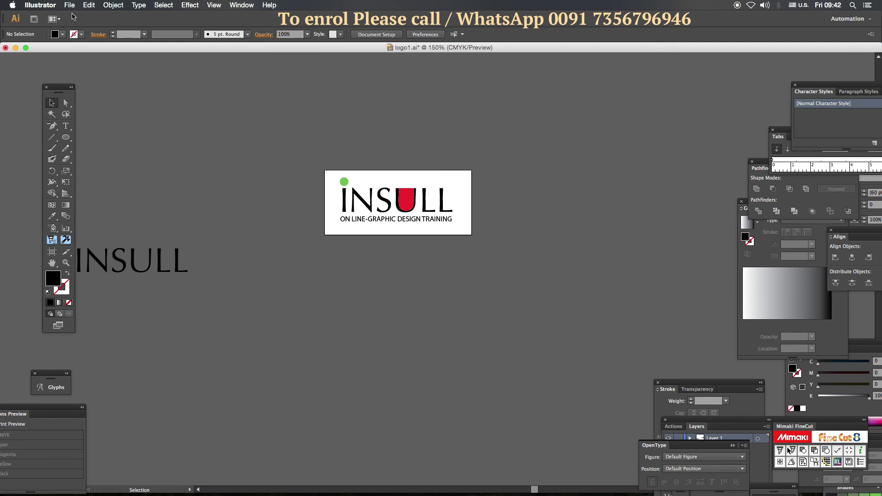
Step: Minimise Illustrator, open logo1.jpg from the desktop in Preview, then select logo1.ai
click(15, 47)
click(526, 227)
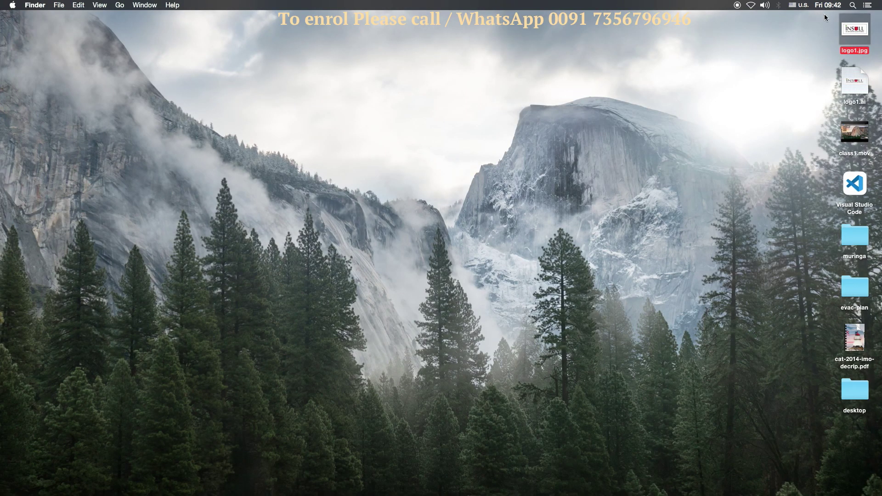
double_click(852, 33)
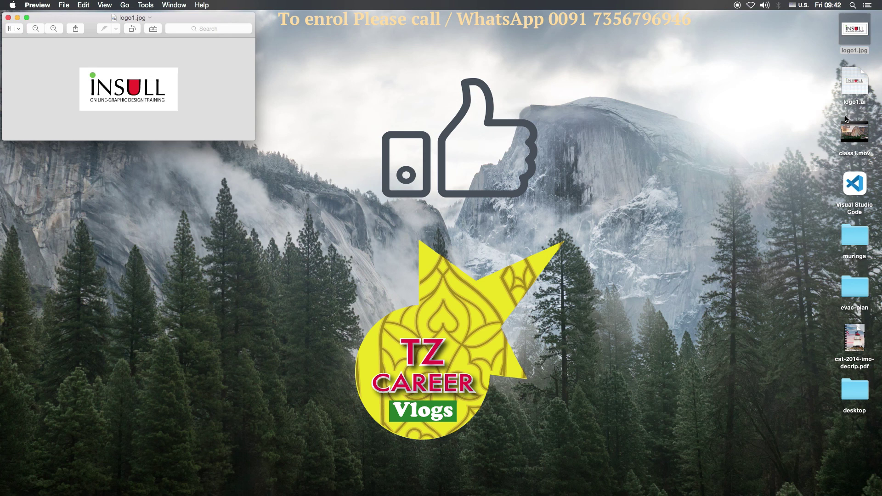
click(853, 88)
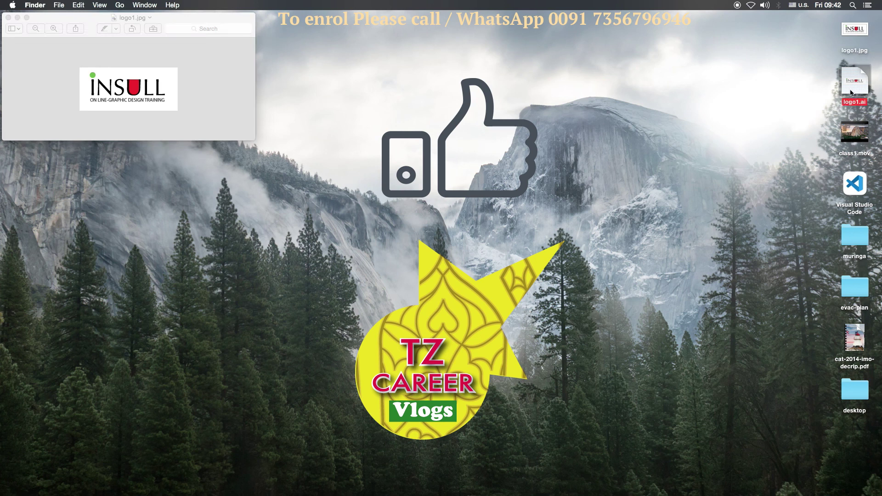